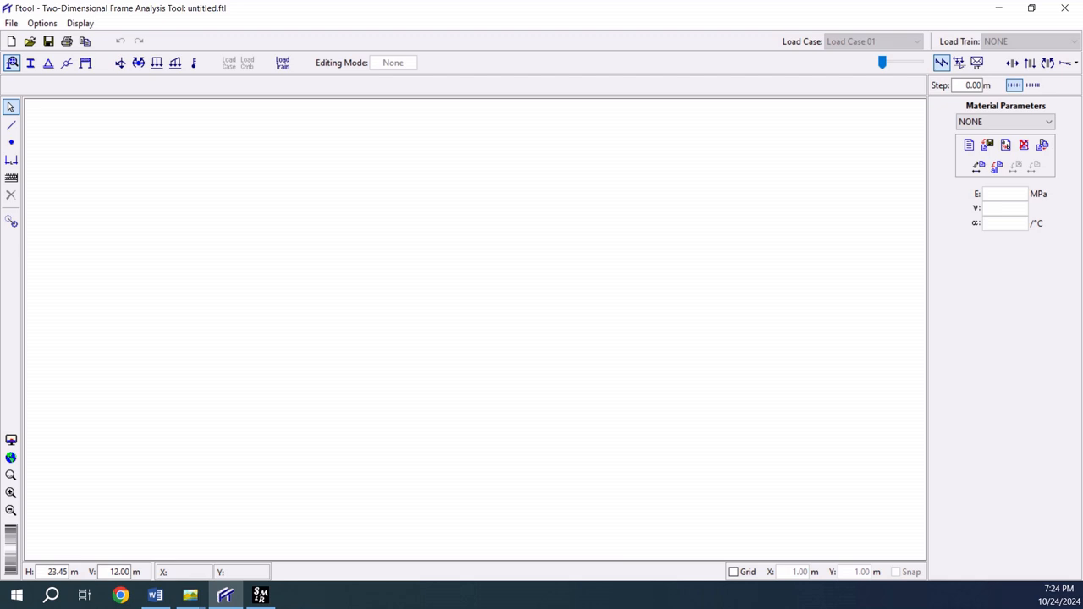
# Review the moment area method lecture notes and the beam problem figure in One Photo Viewer, and return to Ftool
pyautogui.hotkey('alt', 'Tab')
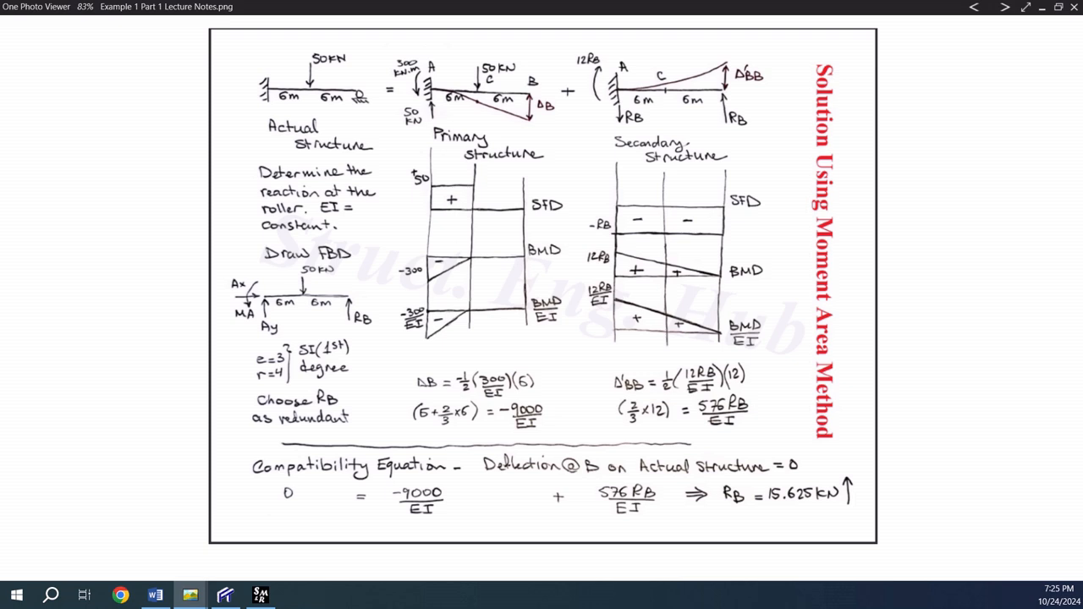
pyautogui.press('Left')
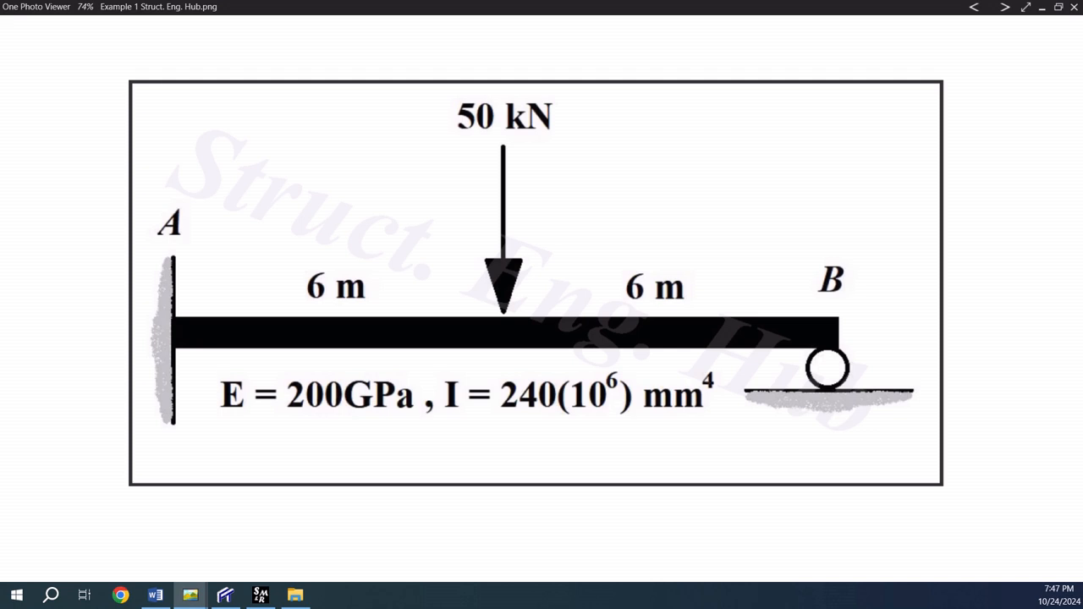
pyautogui.hotkey('alt', 'Tab')
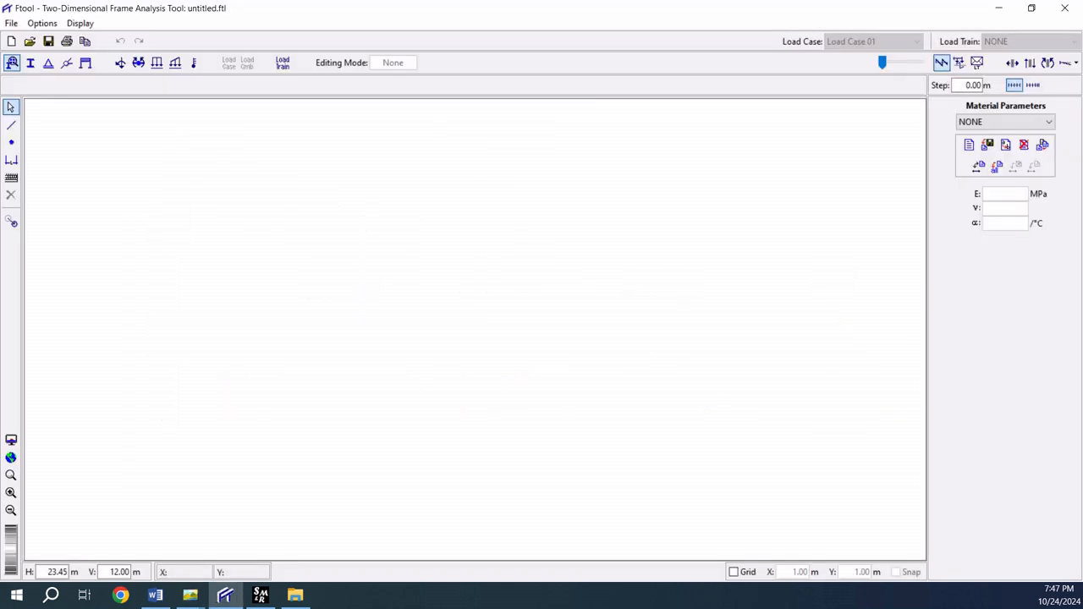
# Set the internal force conventions to plot bending moment diagram values on the compression side of members
pyautogui.click(11, 23)
pyautogui.click(65, 73)
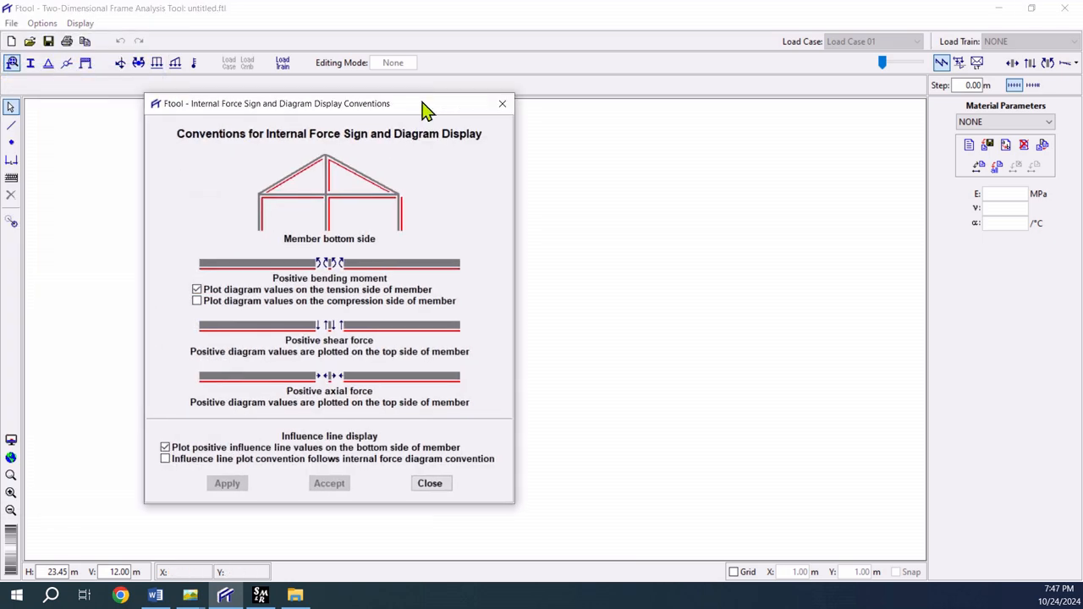
pyautogui.click(331, 300)
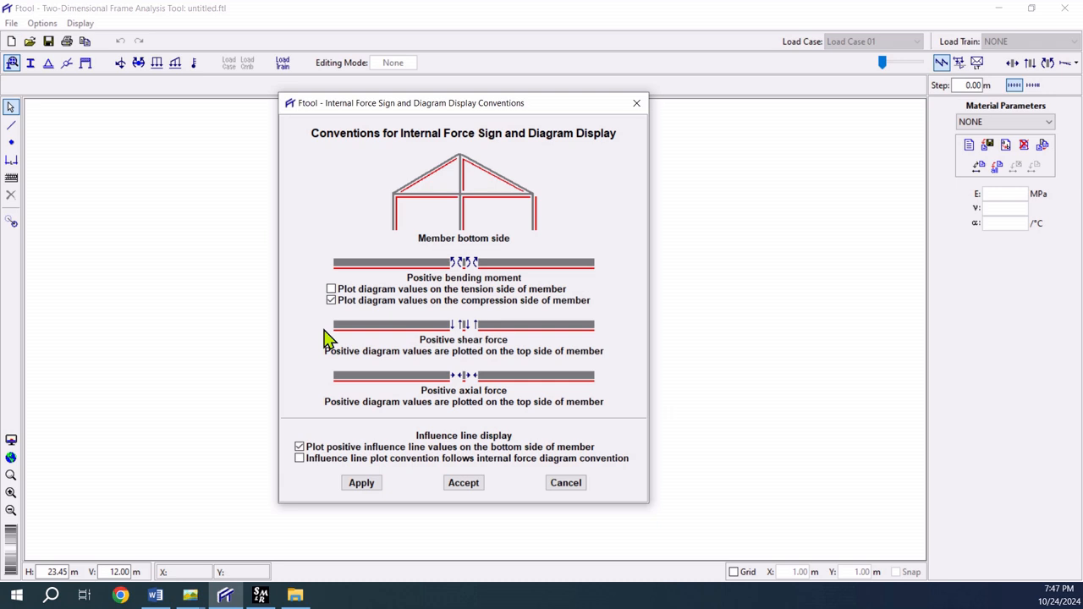
pyautogui.click(360, 484)
pyautogui.click(636, 103)
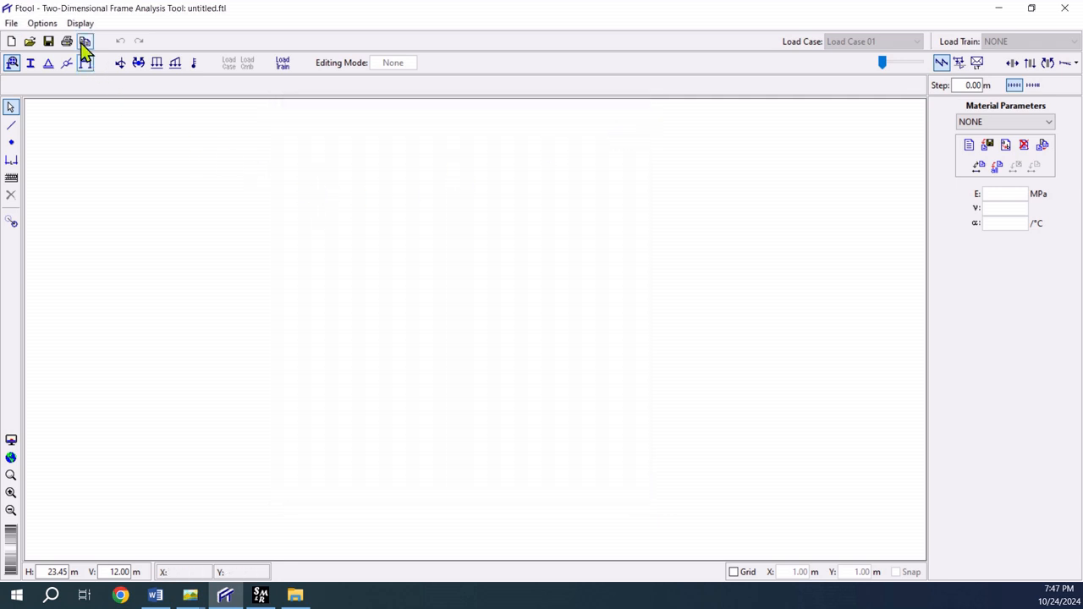
# Set the display sizes of supports and hinges, loads, and text to Large
pyautogui.click(38, 24)
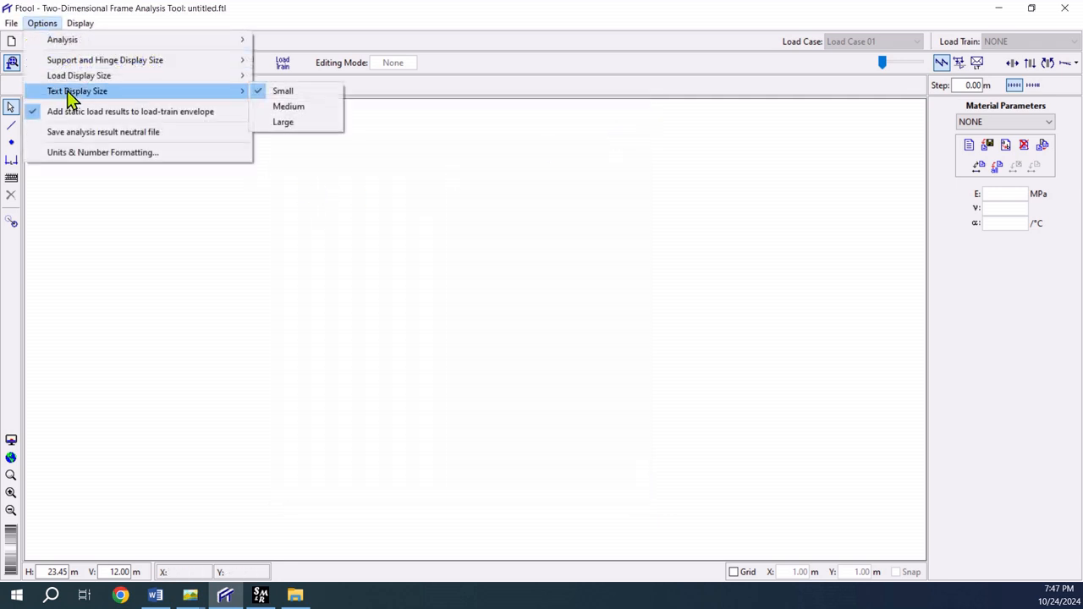
pyautogui.moveTo(85, 63)
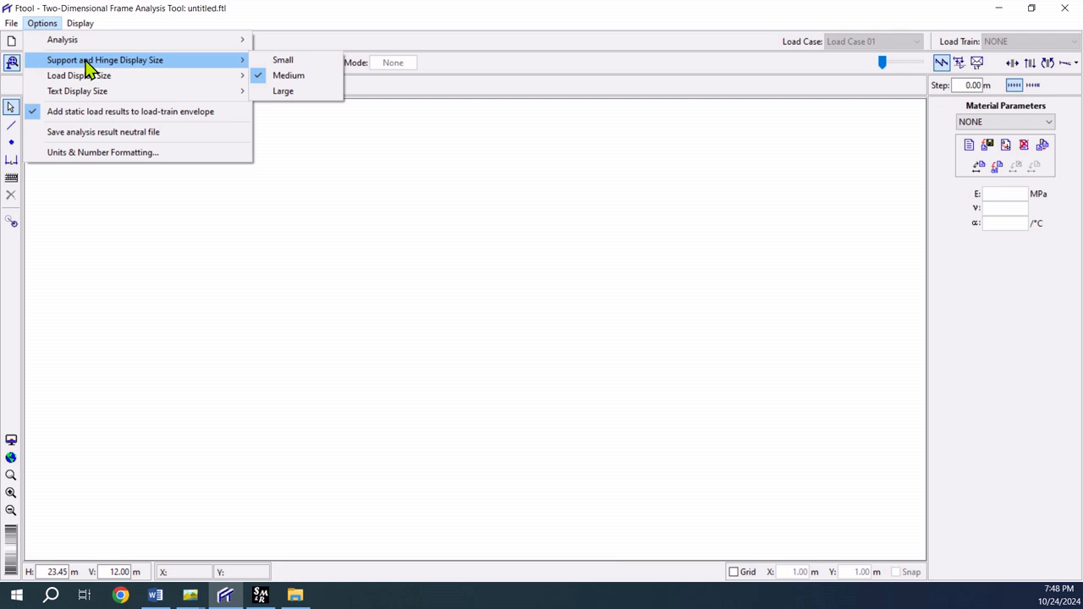
pyautogui.click(285, 91)
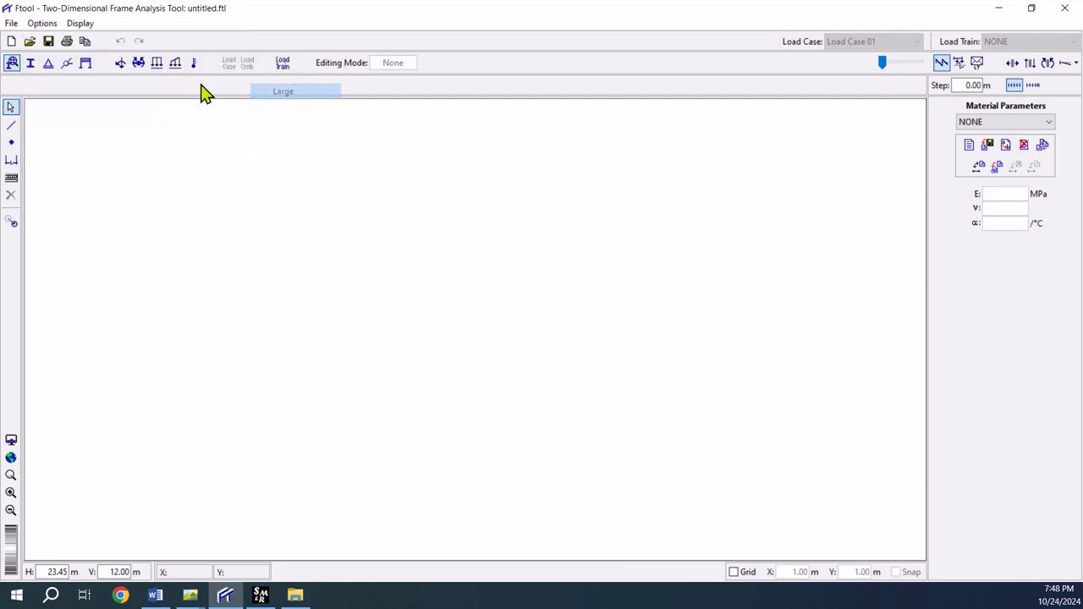
pyautogui.click(42, 24)
pyautogui.moveTo(86, 83)
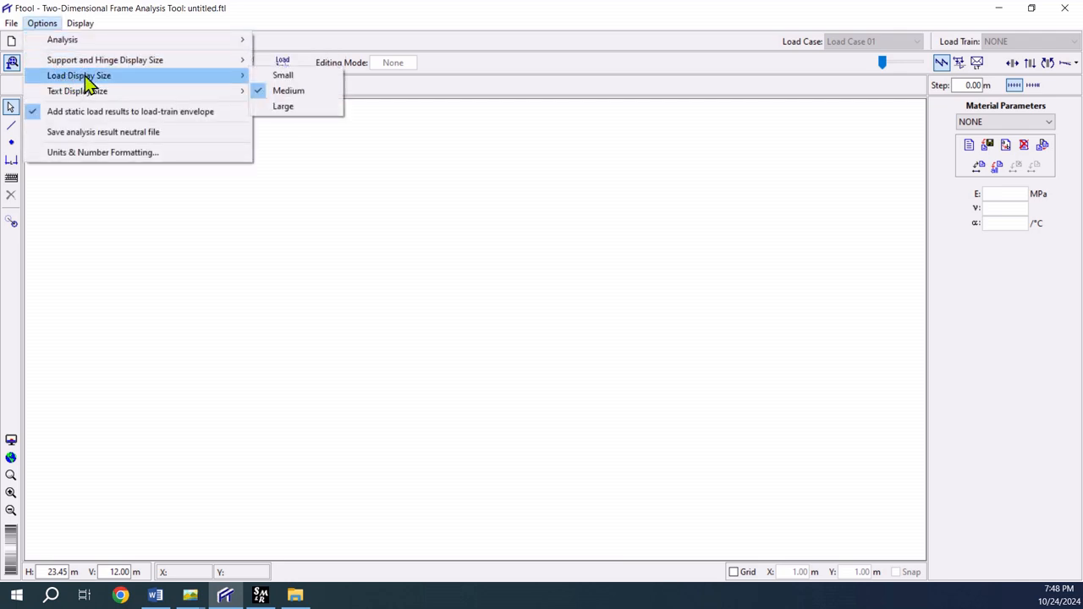
pyautogui.click(284, 106)
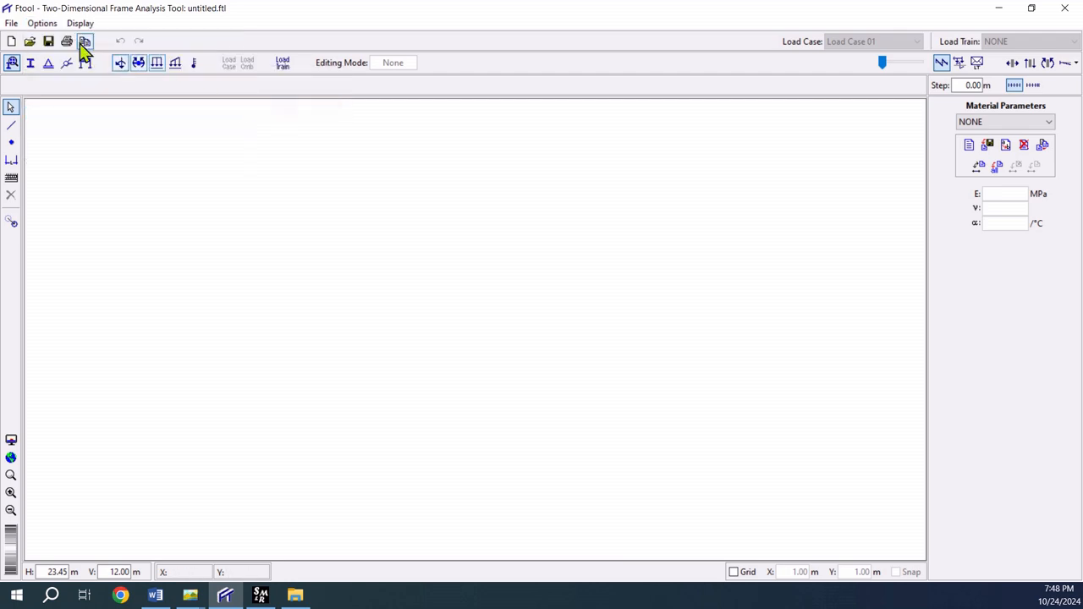
pyautogui.click(42, 23)
pyautogui.moveTo(108, 92)
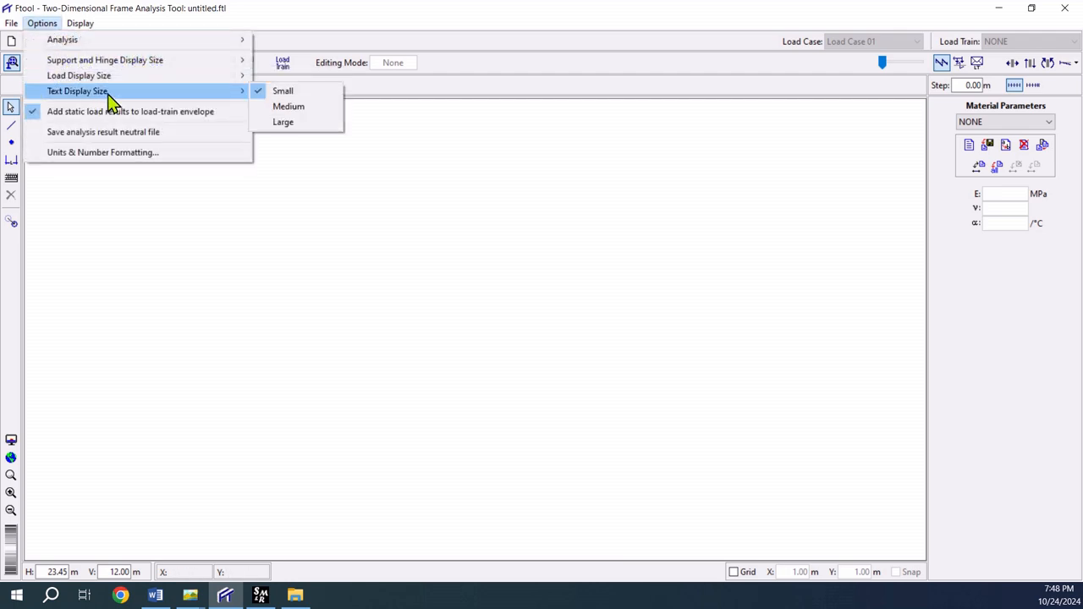
pyautogui.click(283, 123)
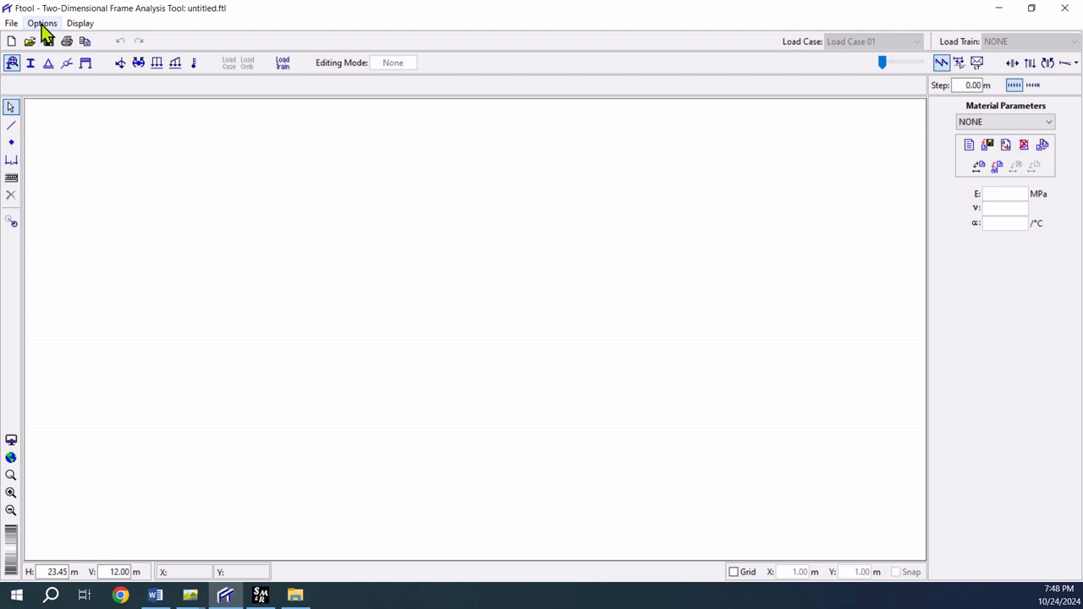
# Set the number formats for force and moment to x.xxx in the units and number formatting settings
pyautogui.click(41, 25)
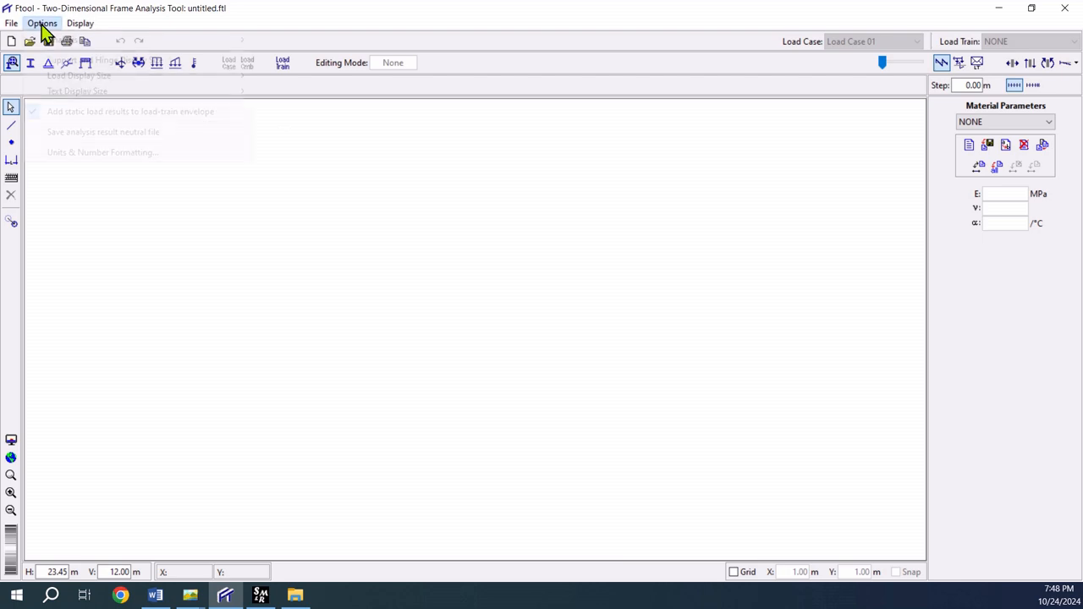
pyautogui.click(69, 156)
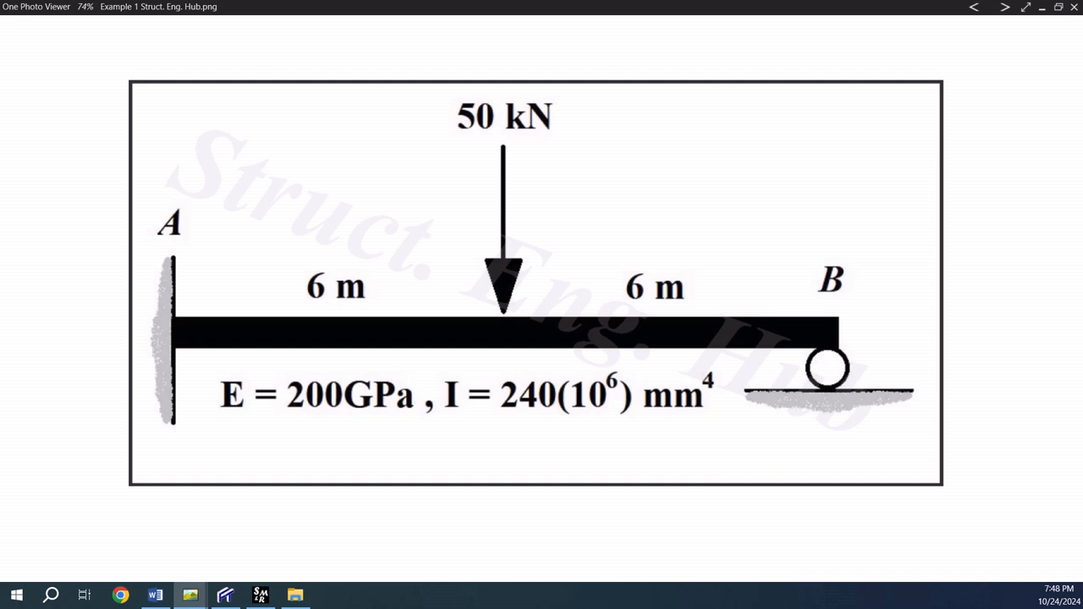
pyautogui.hotkey('alt', 'Tab')
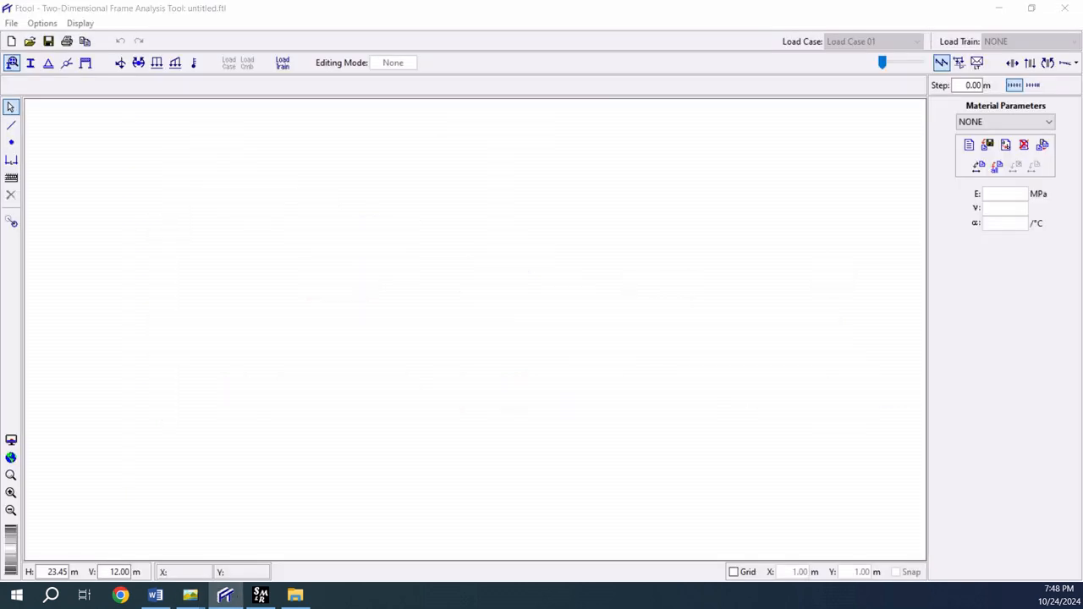
pyautogui.moveTo(239, 107); pyautogui.dragTo(405, 107)
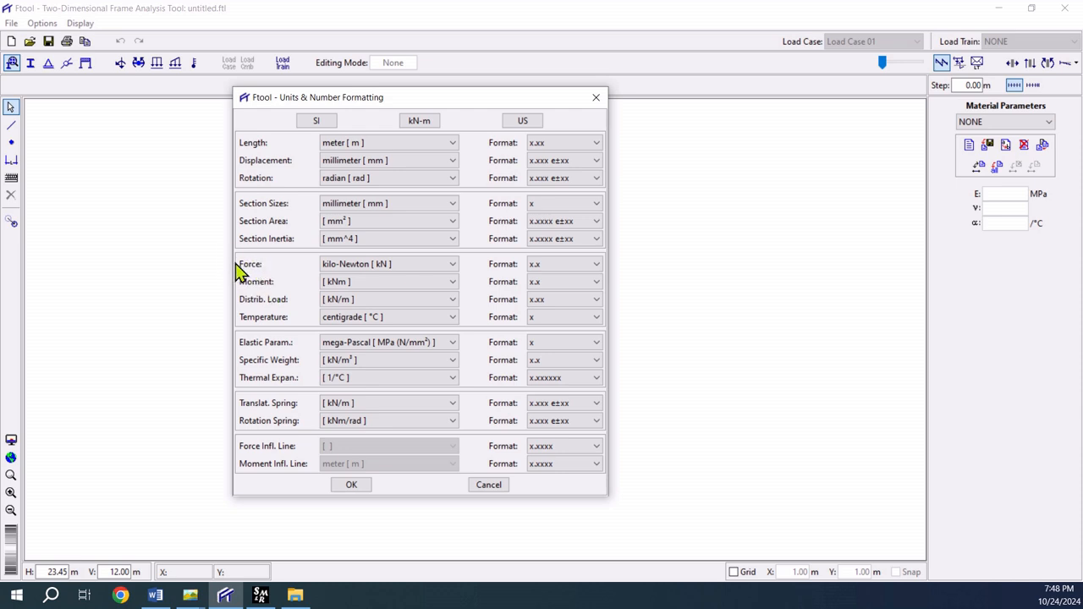
pyautogui.click(565, 265)
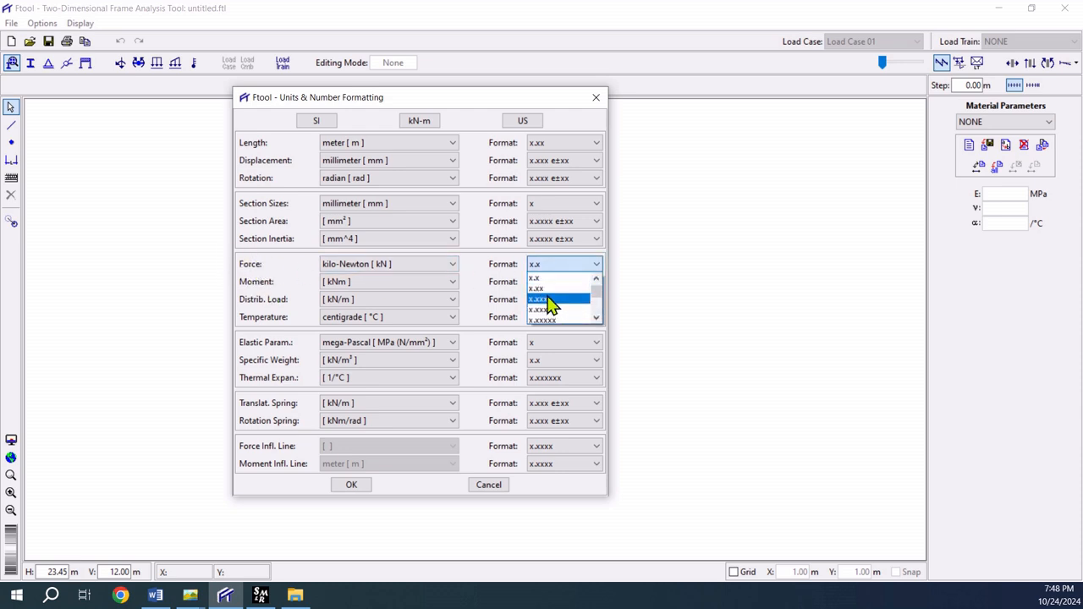
pyautogui.click(548, 298)
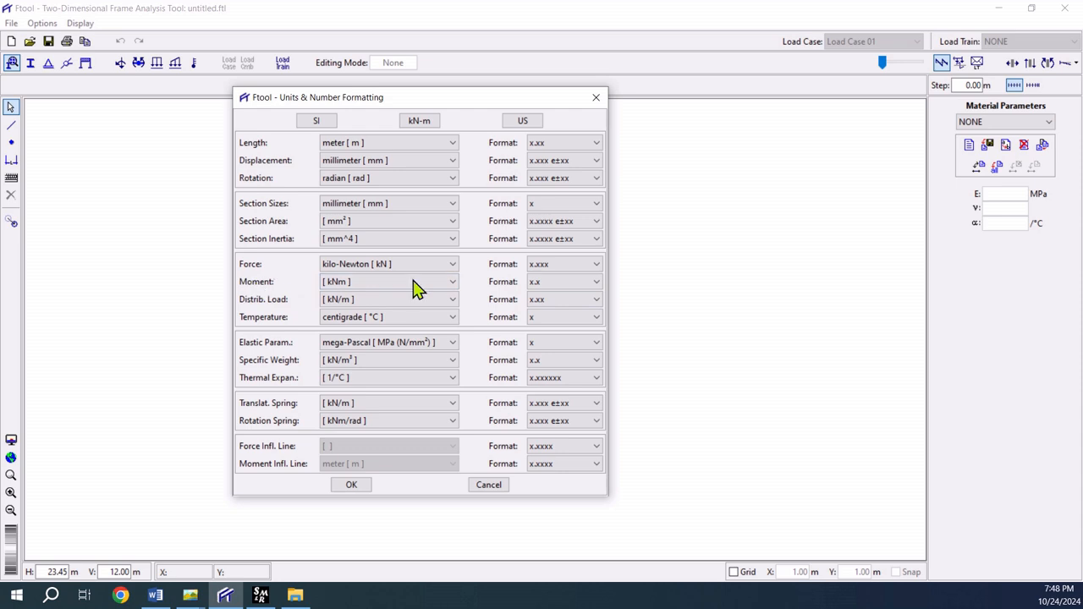
pyautogui.click(561, 283)
pyautogui.click(549, 320)
pyautogui.click(351, 485)
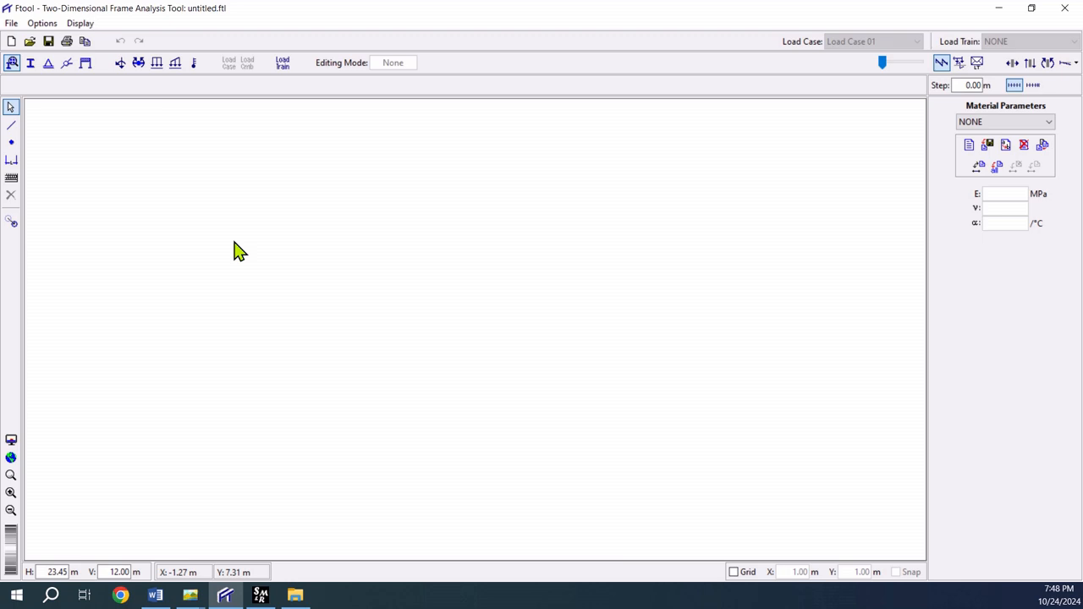
# Check the beam dimensions in the problem figure, then turn on the grid and snapping in Ftool
pyautogui.hotkey('alt', 'Tab')
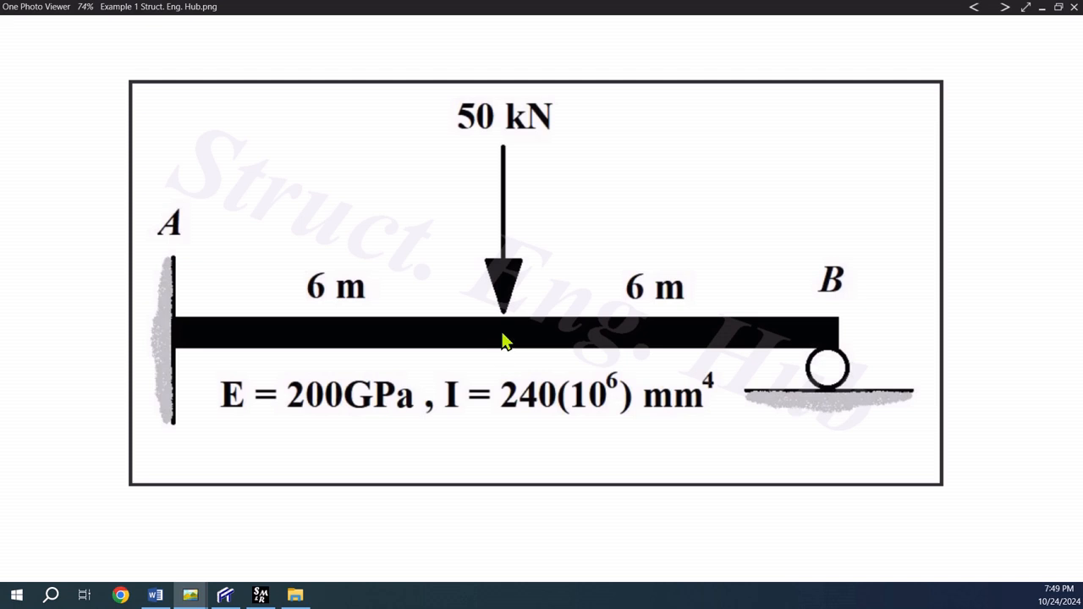
pyautogui.hotkey('alt', 'Tab')
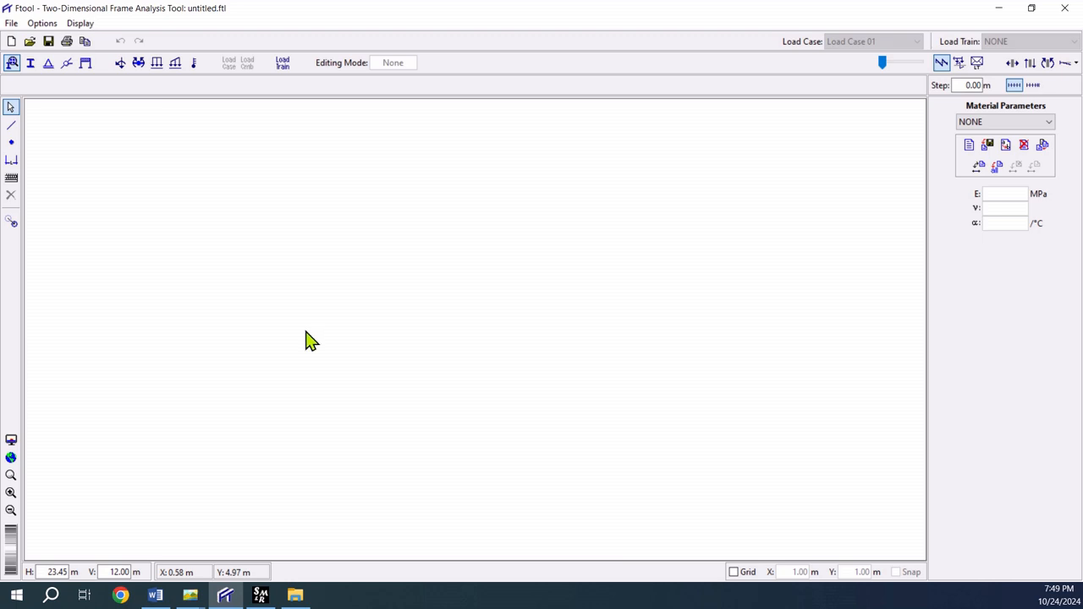
pyautogui.click(733, 573)
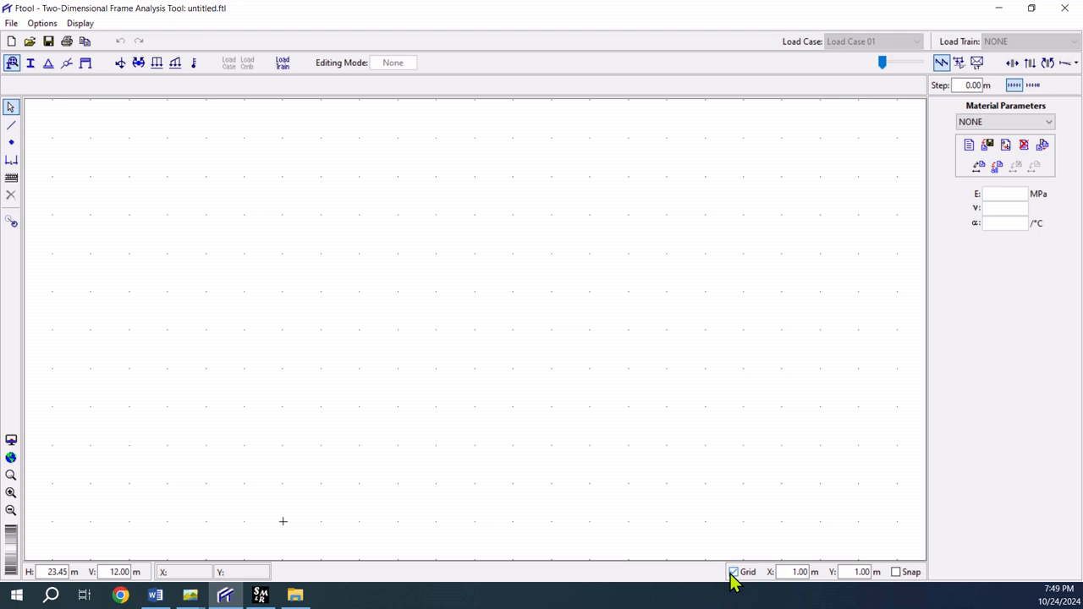
pyautogui.click(896, 573)
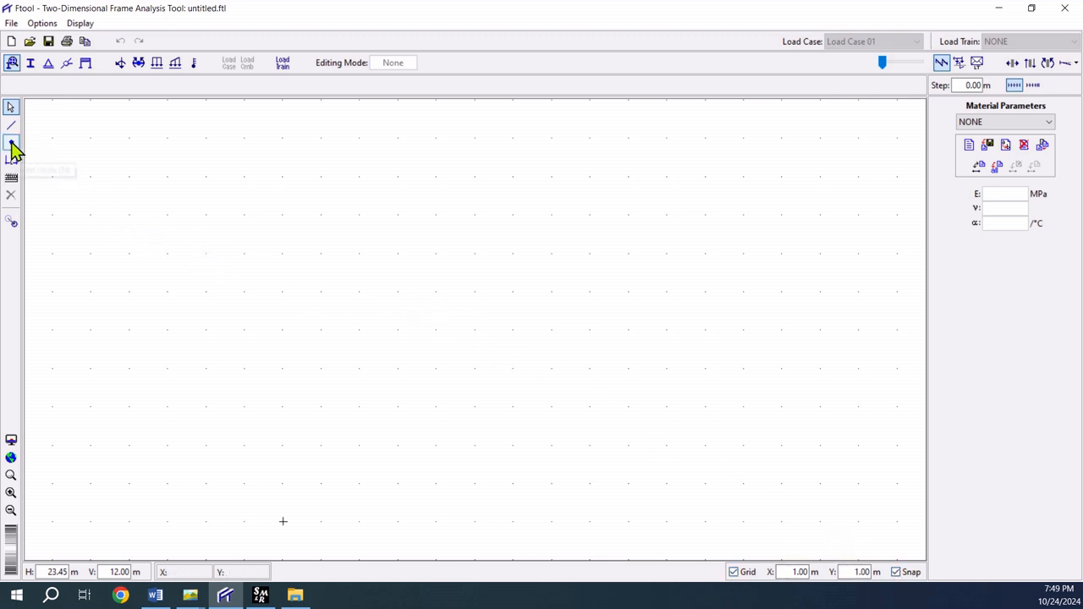
# Insert three nodes along the horizontal axis at X = 0, 6 and 12 m, with Y = 0
pyautogui.click(11, 143)
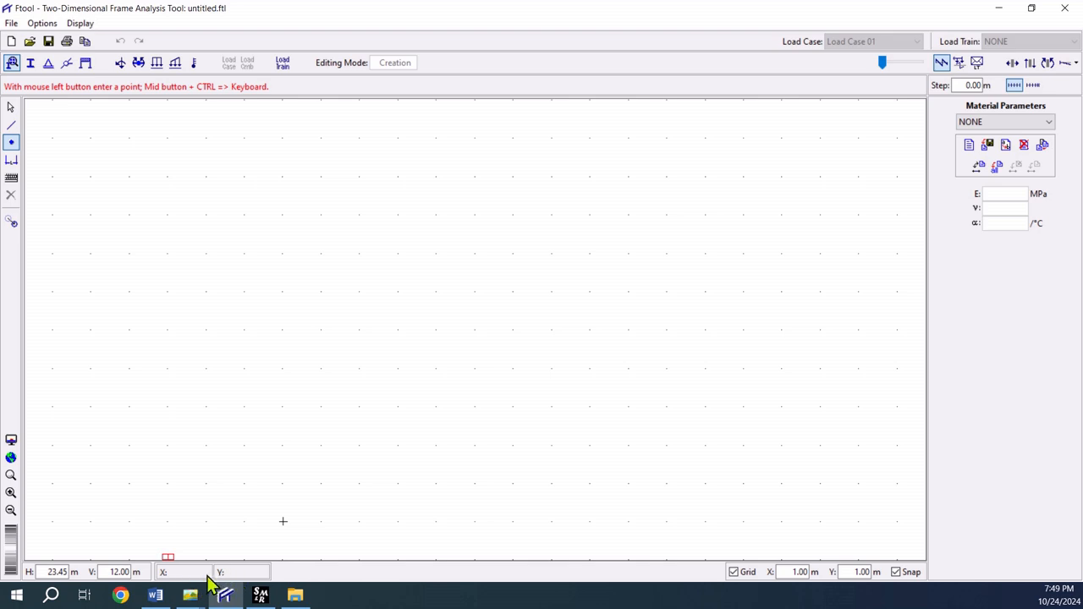
pyautogui.click(283, 521)
pyautogui.click(514, 521)
pyautogui.click(744, 522)
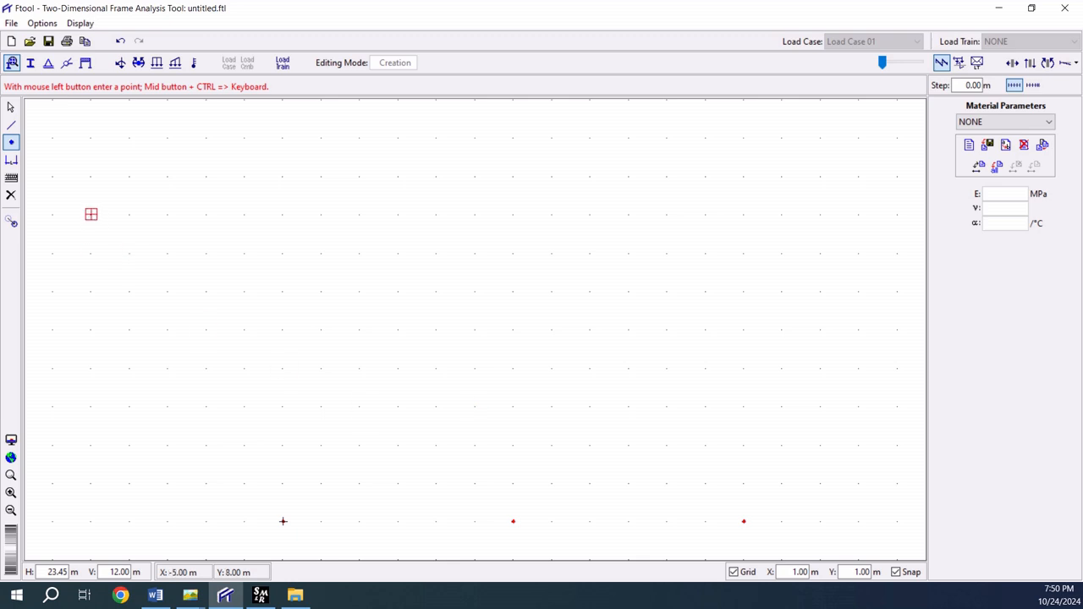
# Draw two 6 m horizontal members connecting the three nodes in a line
pyautogui.click(11, 126)
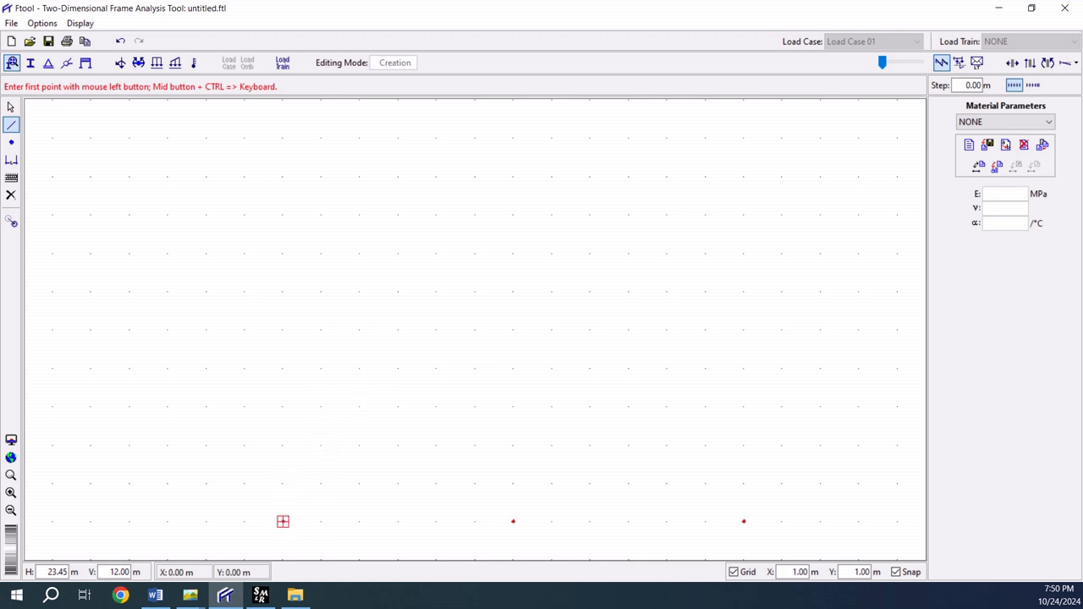
pyautogui.click(283, 521)
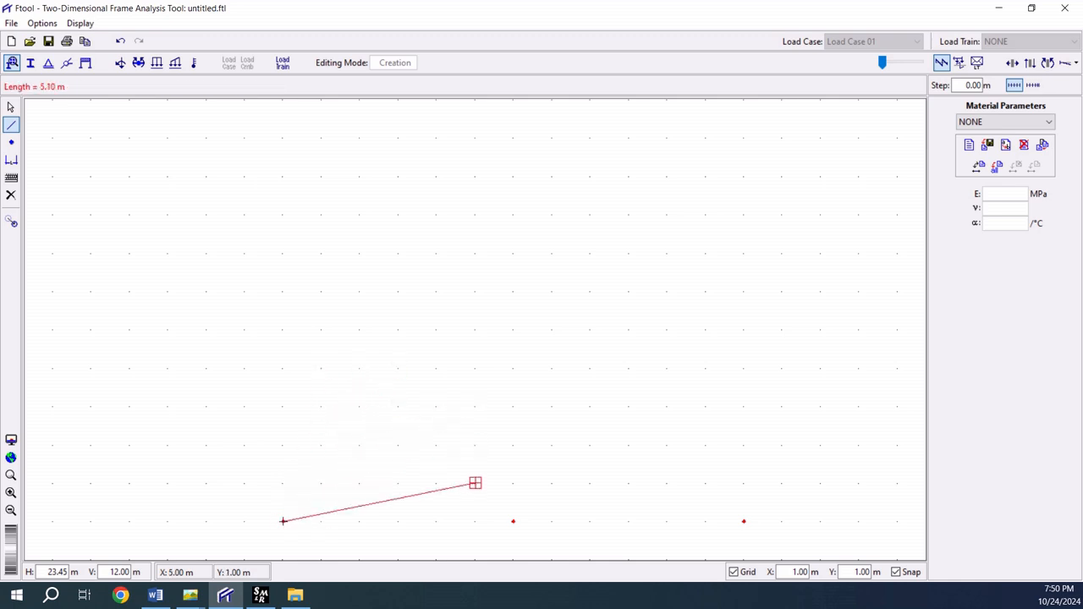
pyautogui.click(513, 521)
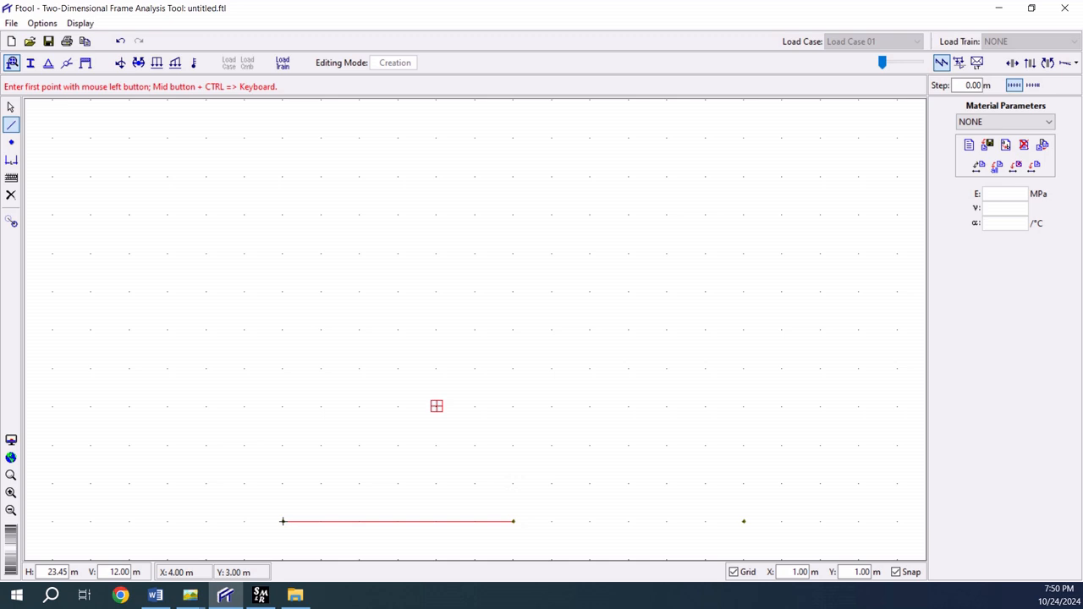
pyautogui.click(513, 521)
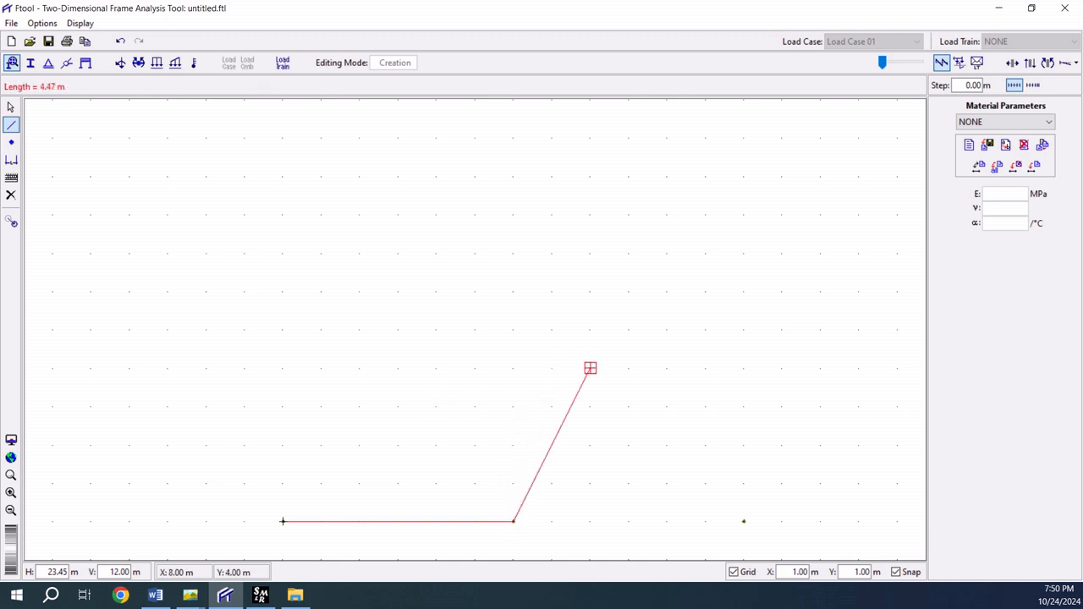
pyautogui.click(743, 521)
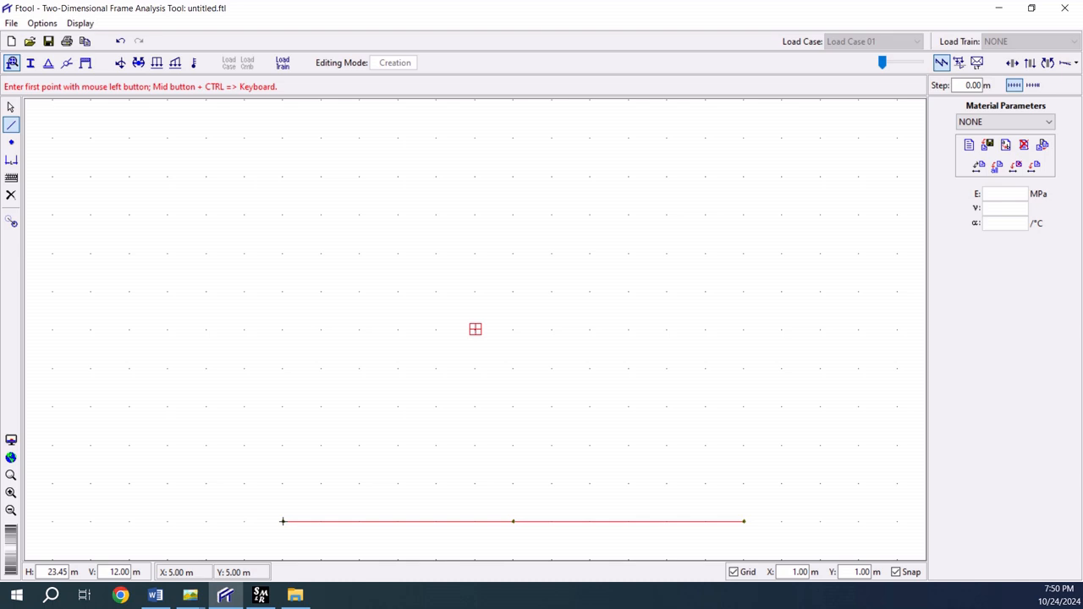
# Select the whole beam, including its nodes and both members, and delete it
pyautogui.click(11, 107)
pyautogui.moveTo(802, 482); pyautogui.dragTo(259, 542)
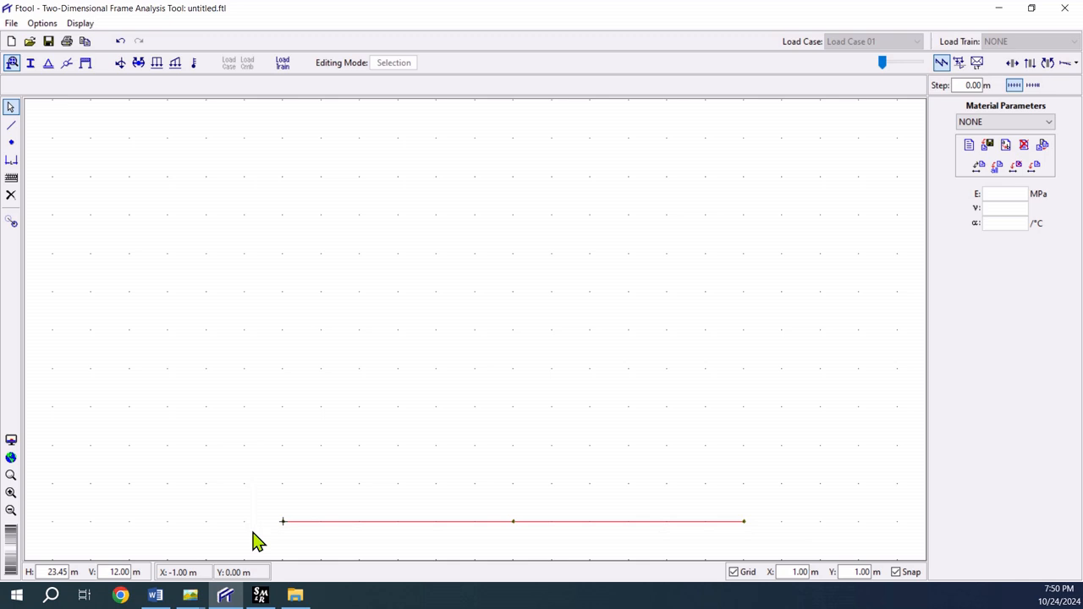
pyautogui.press('Delete')
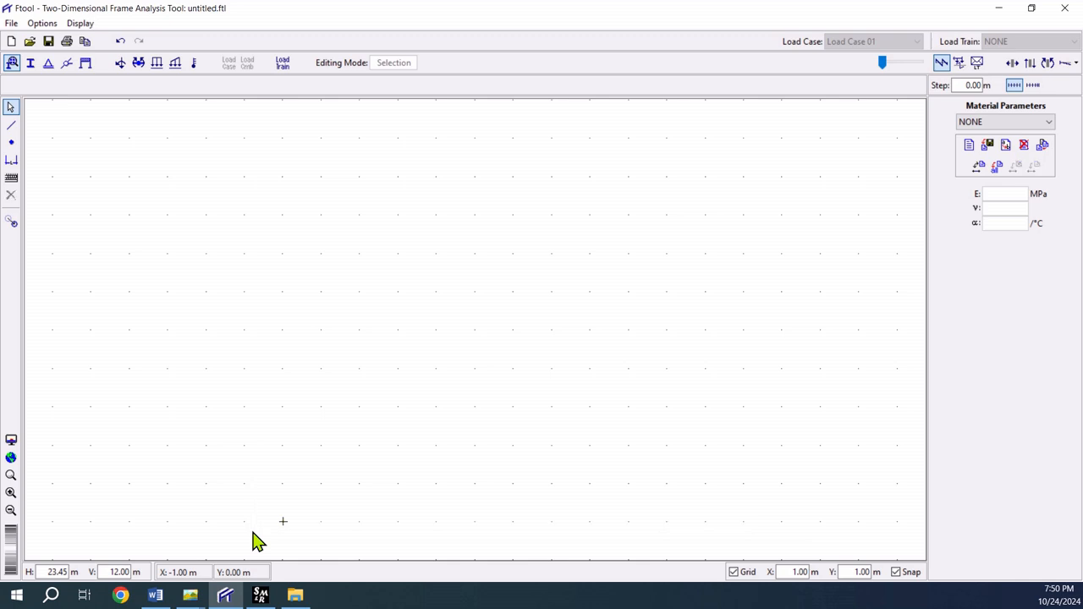
# Draw two 6 m horizontal members snapped to the grid, running from X = 0 through X = 6 to X = 12 m at Y = 0
pyautogui.click(10, 126)
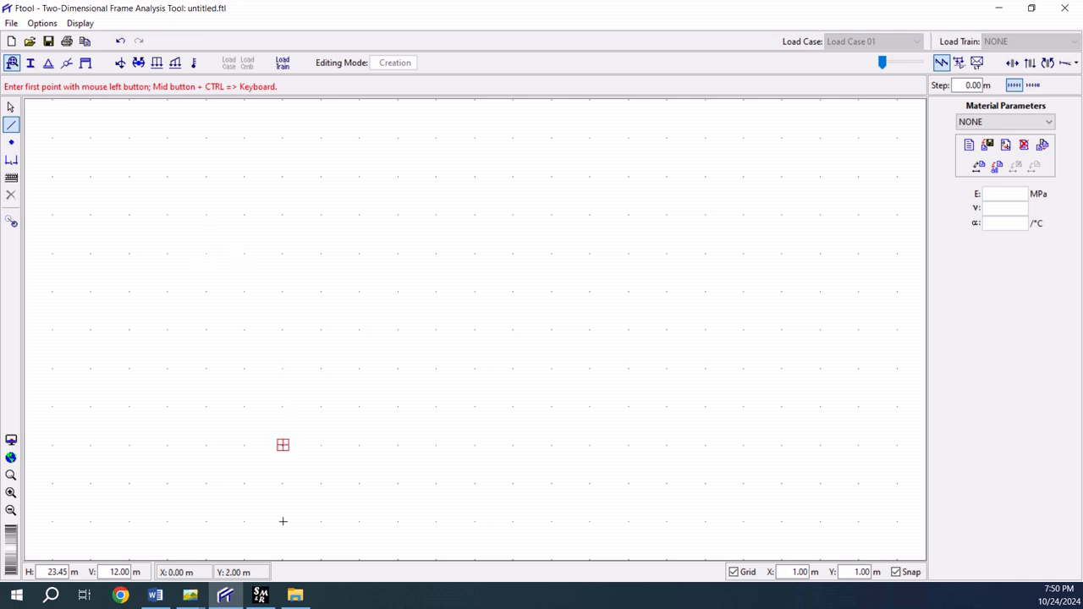
pyautogui.click(283, 522)
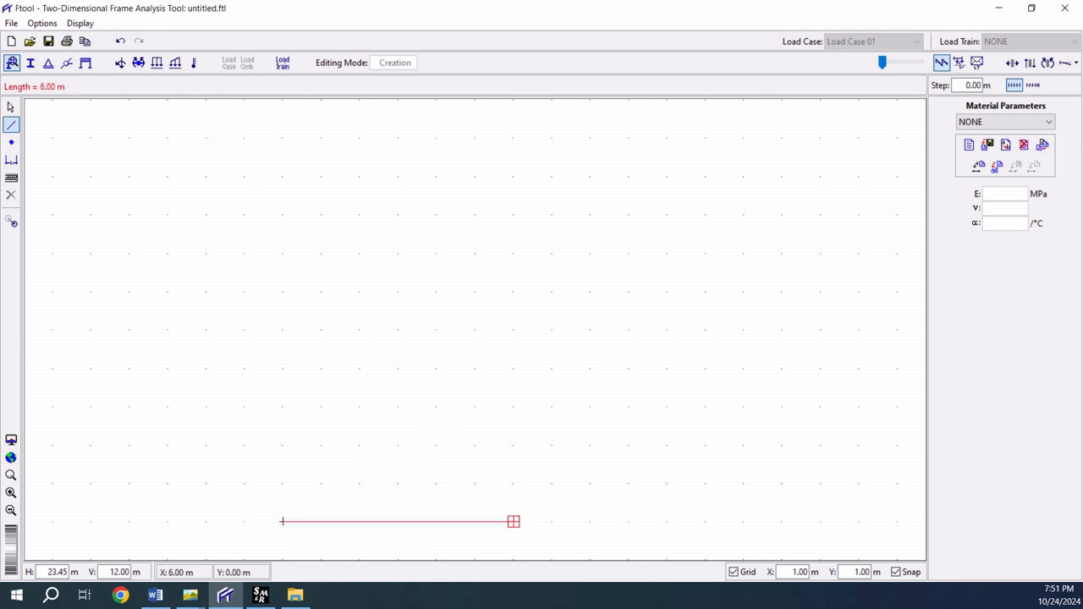
pyautogui.click(514, 522)
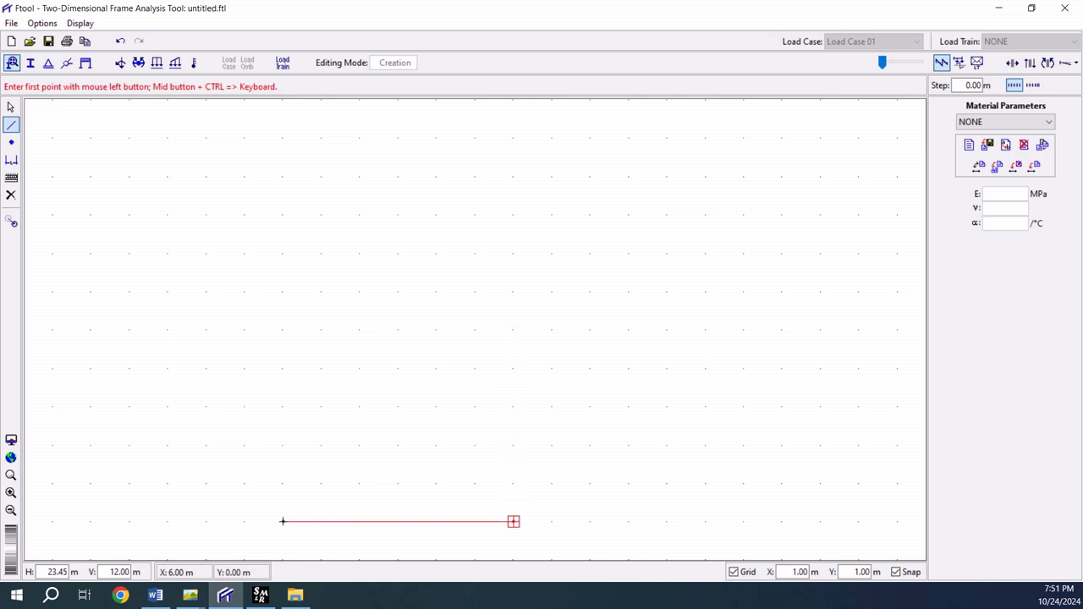
pyautogui.click(513, 521)
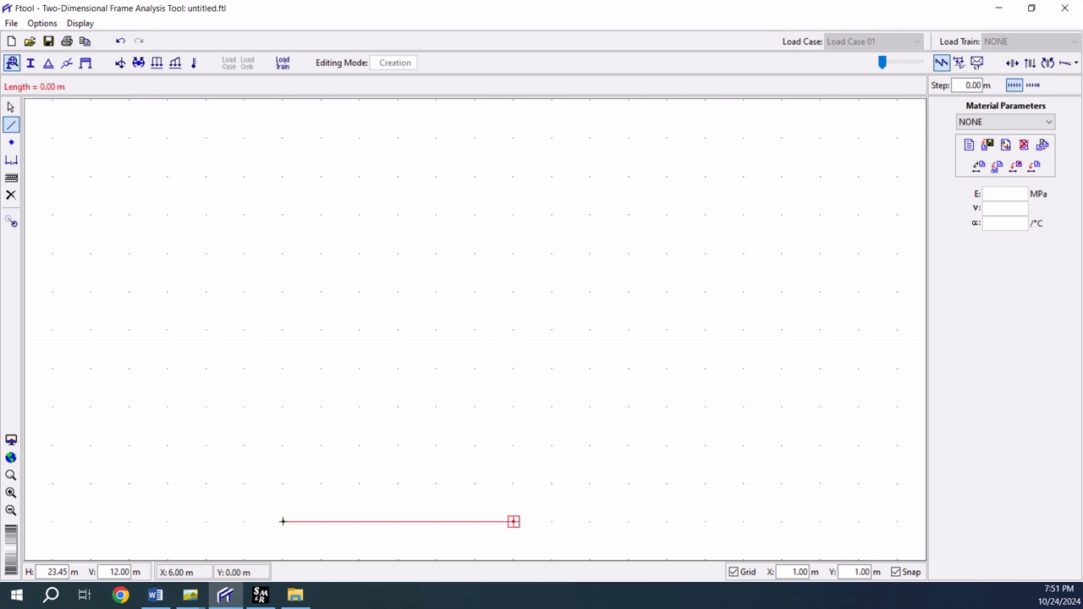
pyautogui.click(744, 522)
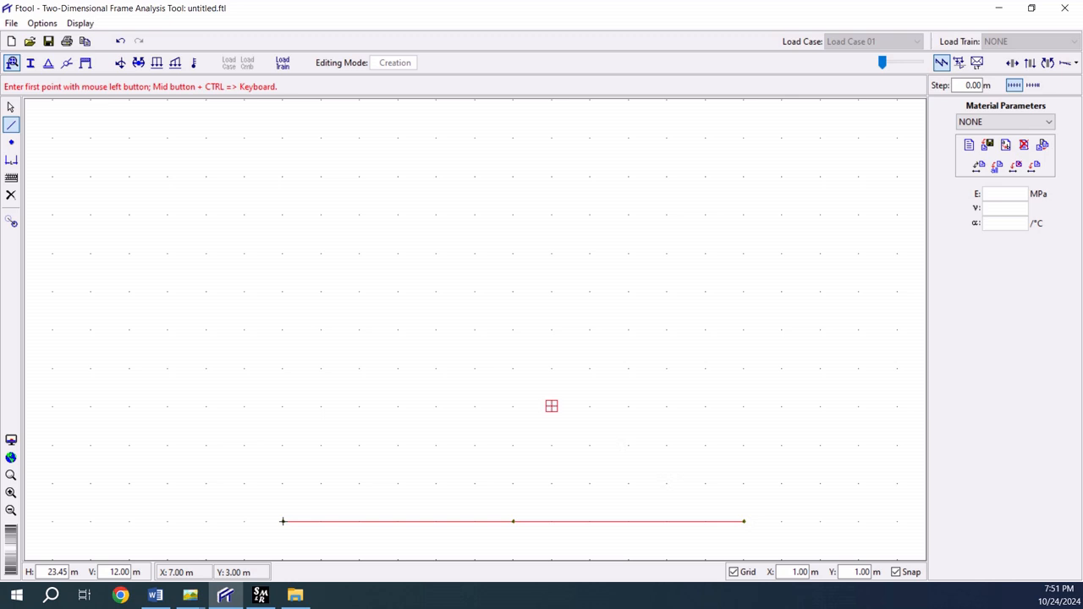
pyautogui.click(11, 460)
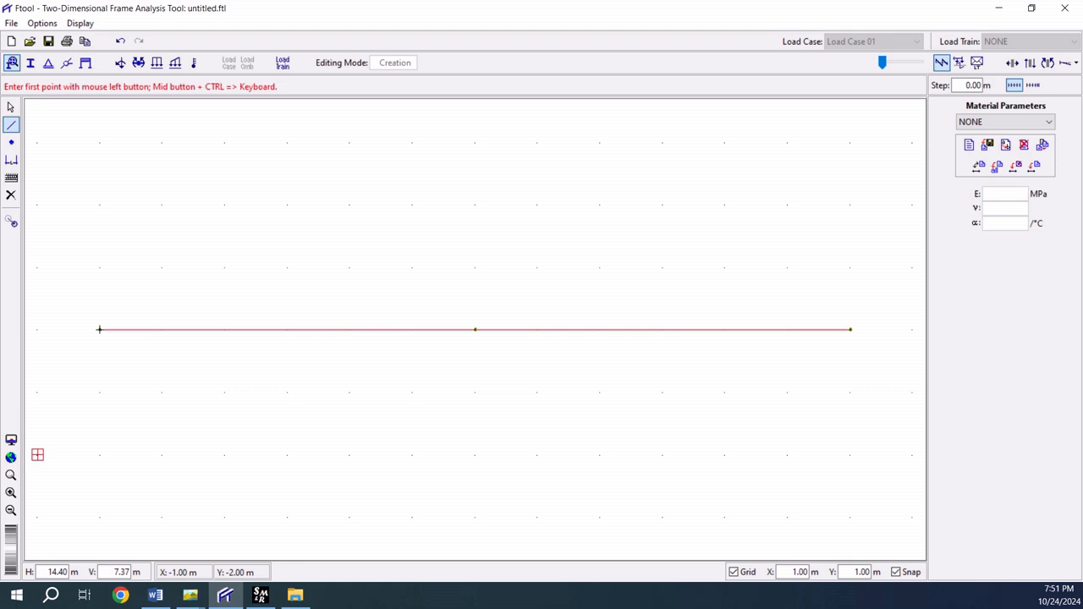
# Delete the whole beam with its nodes and members, and turn off the grid
pyautogui.click(12, 110)
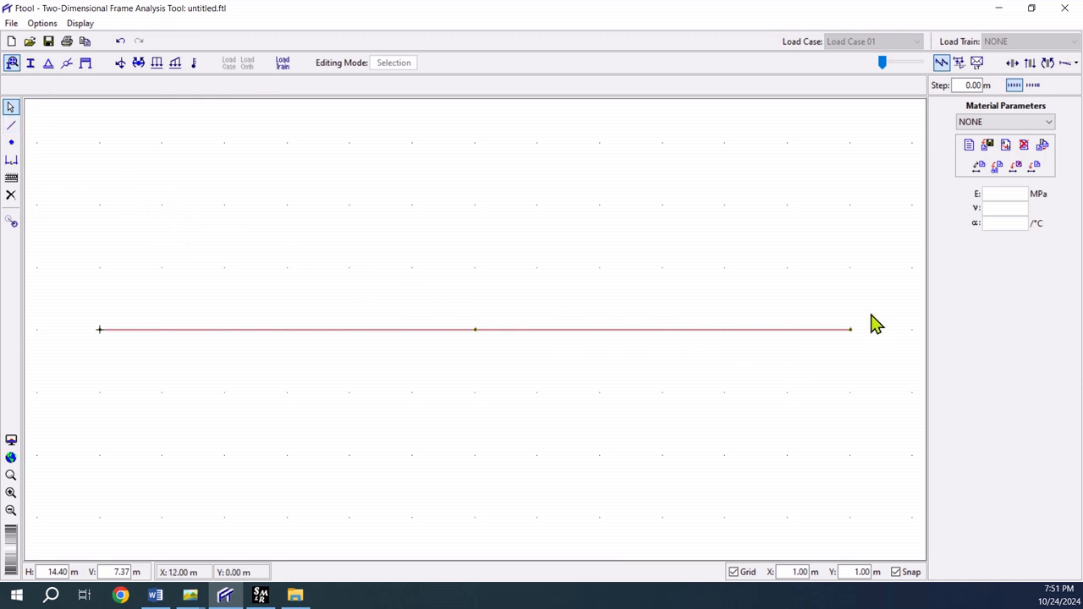
pyautogui.moveTo(873, 314); pyautogui.dragTo(34, 379)
pyautogui.press('Delete')
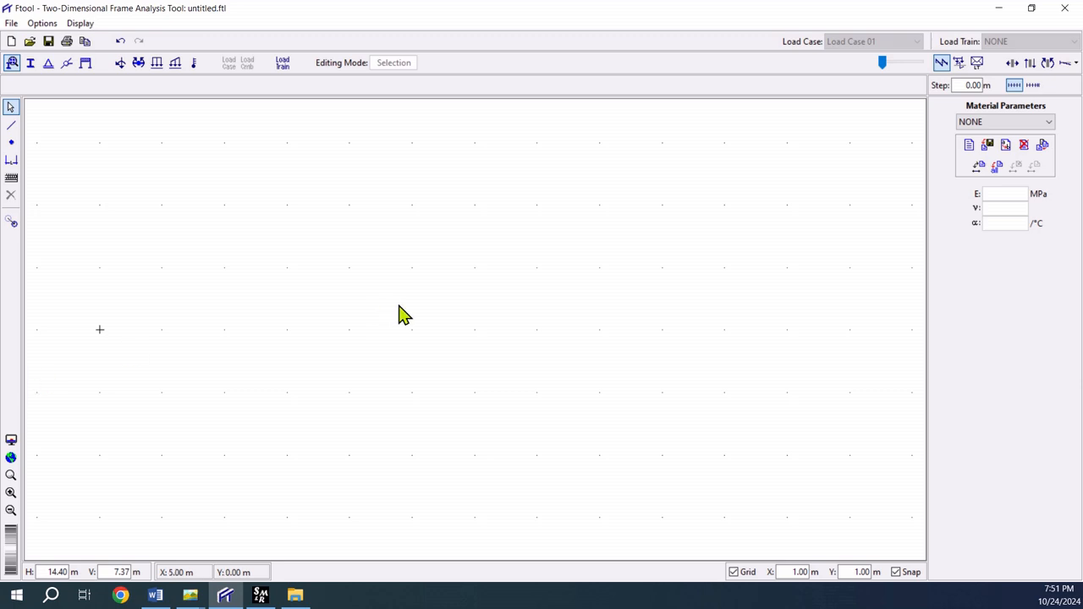
pyautogui.click(734, 572)
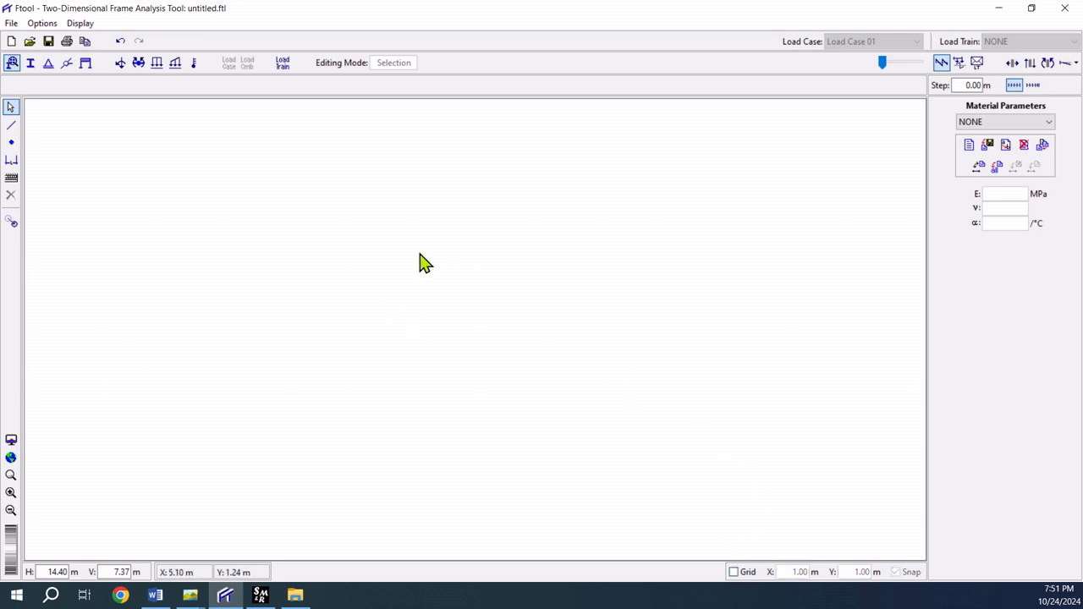
# Insert three nodes by entering coordinates X = 0, 6 and 12 m, all with Y = 0
pyautogui.click(12, 178)
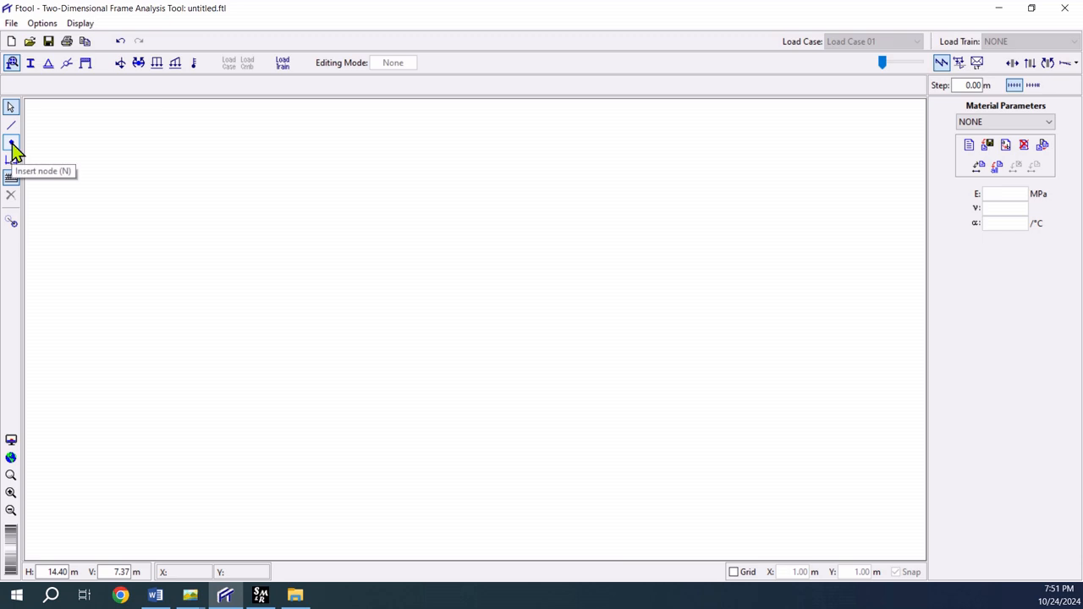
pyautogui.click(12, 144)
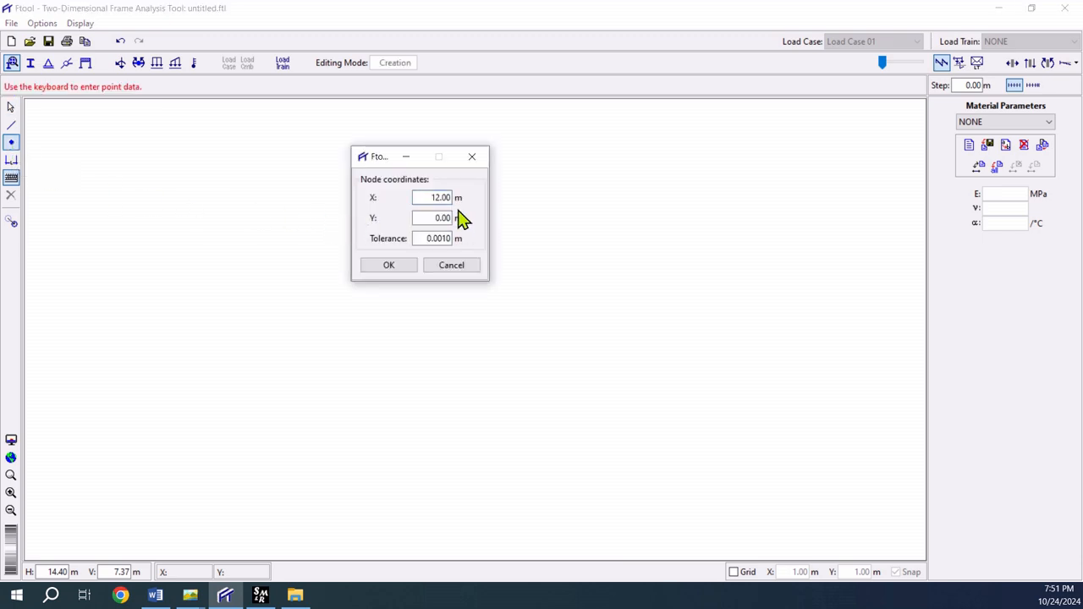
pyautogui.moveTo(426, 197); pyautogui.dragTo(511, 209)
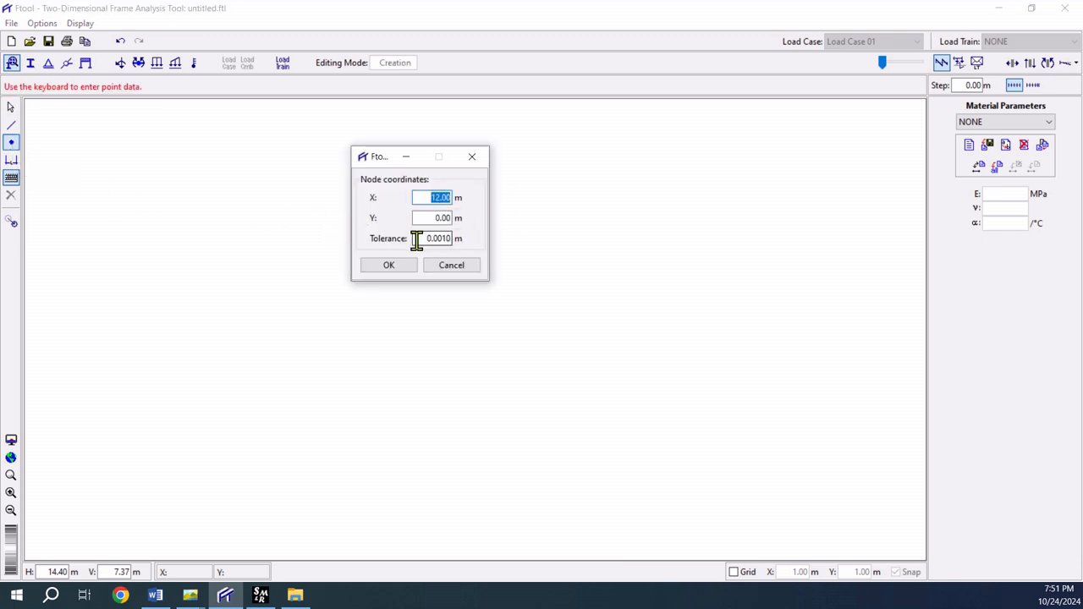
pyautogui.write('0')
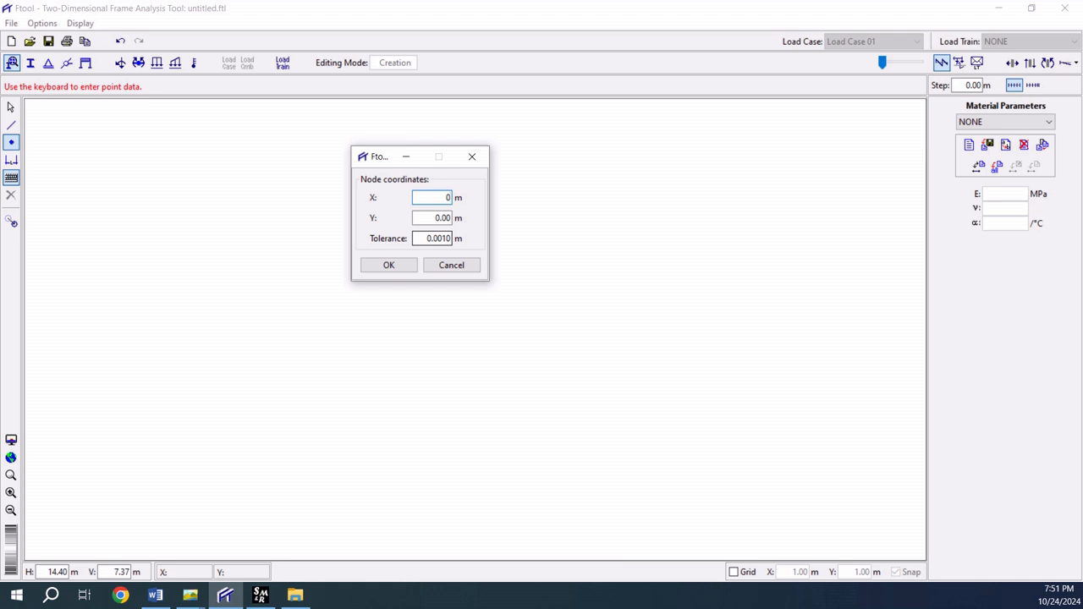
pyautogui.click(390, 269)
pyautogui.doubleClick(444, 199)
pyautogui.write('6')
pyautogui.click(405, 270)
pyautogui.doubleClick(431, 197)
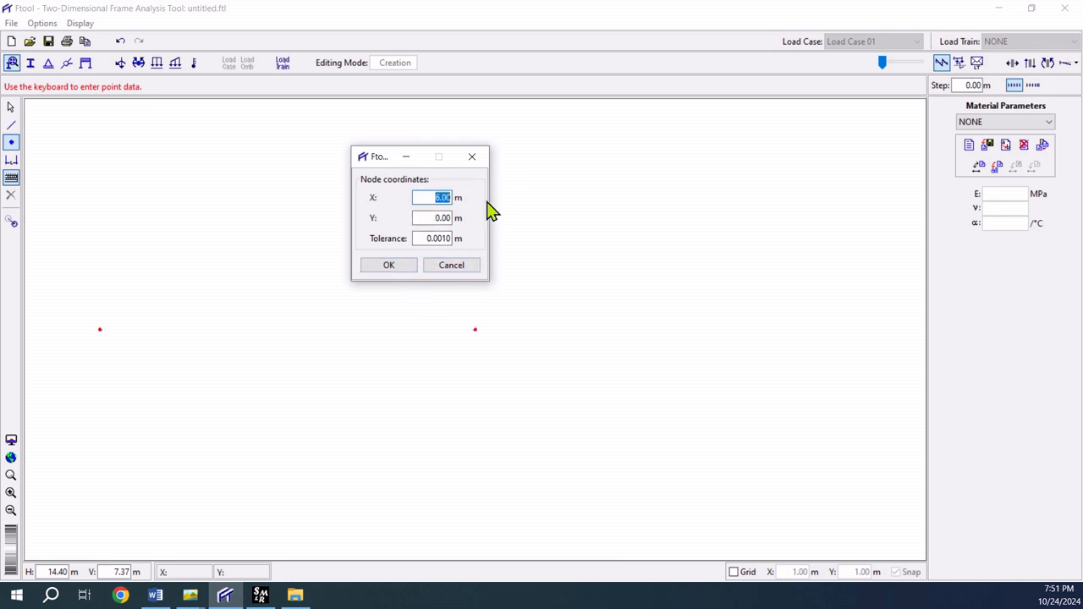
pyautogui.write('12')
pyautogui.click(403, 264)
pyautogui.click(472, 157)
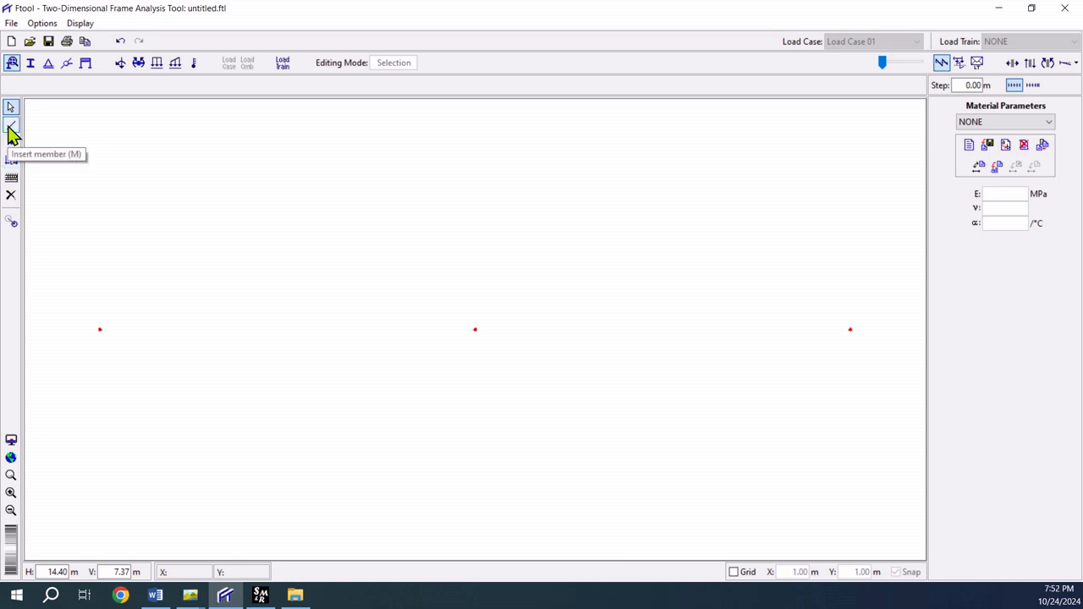
# Connect the three nodes with two horizontal members, one from the first to the middle node and one on to the last
pyautogui.click(11, 126)
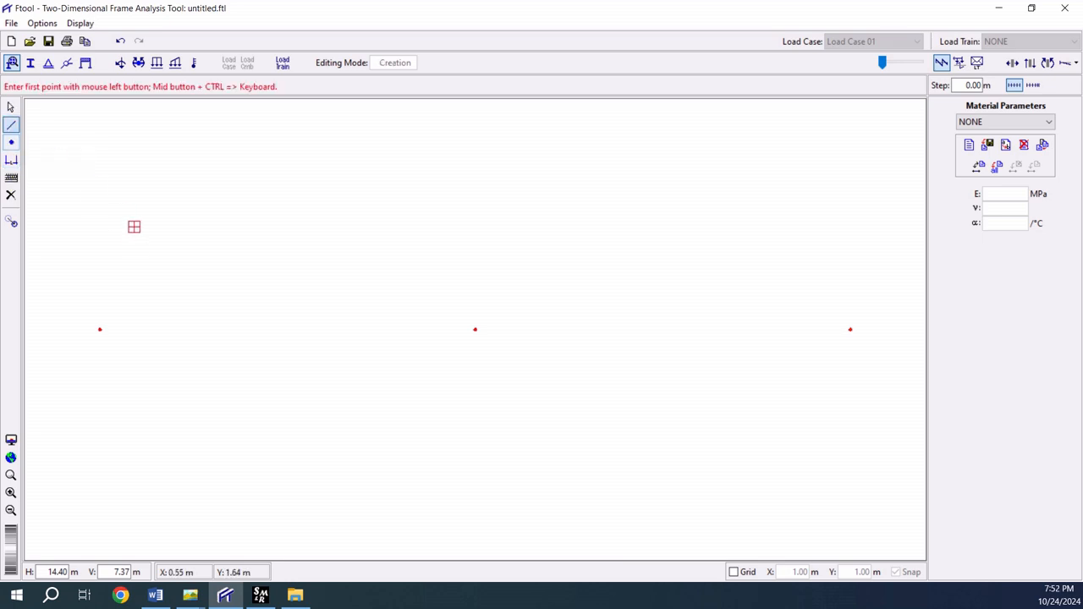
pyautogui.click(100, 330)
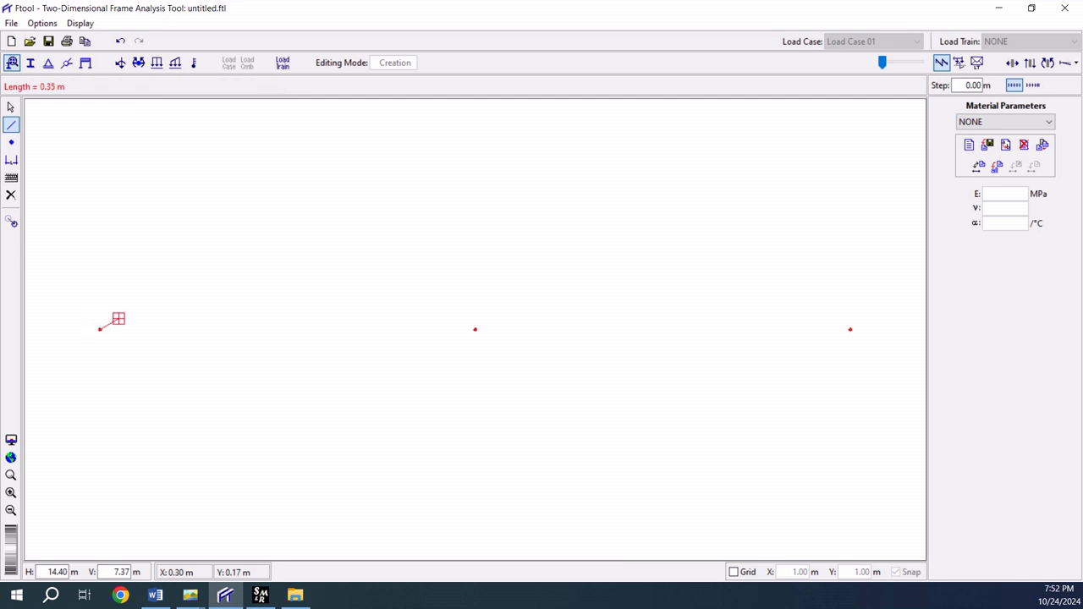
pyautogui.click(475, 329)
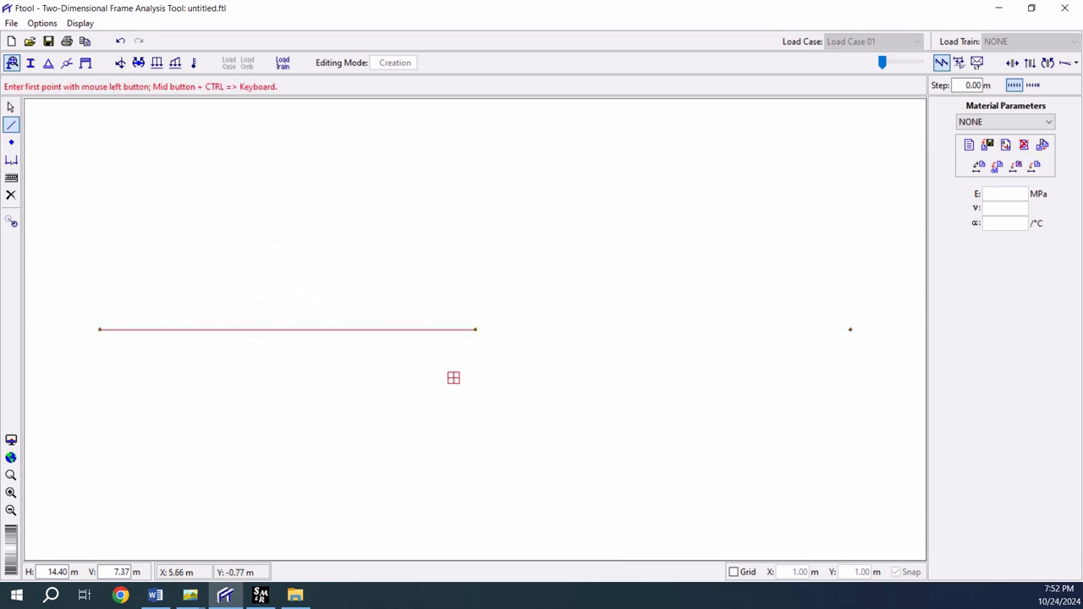
pyautogui.click(475, 330)
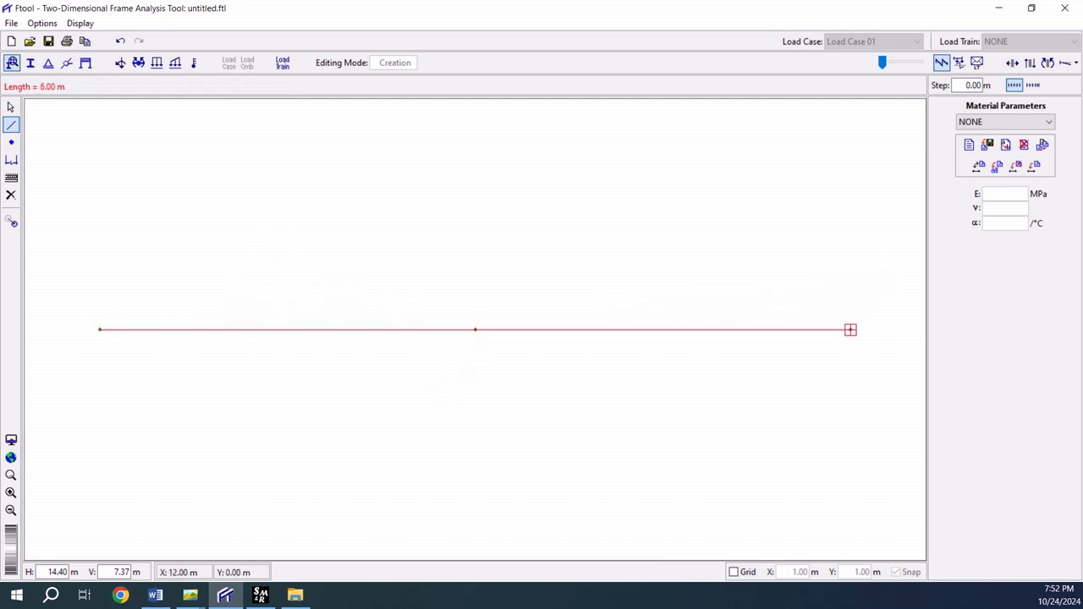
pyautogui.click(850, 329)
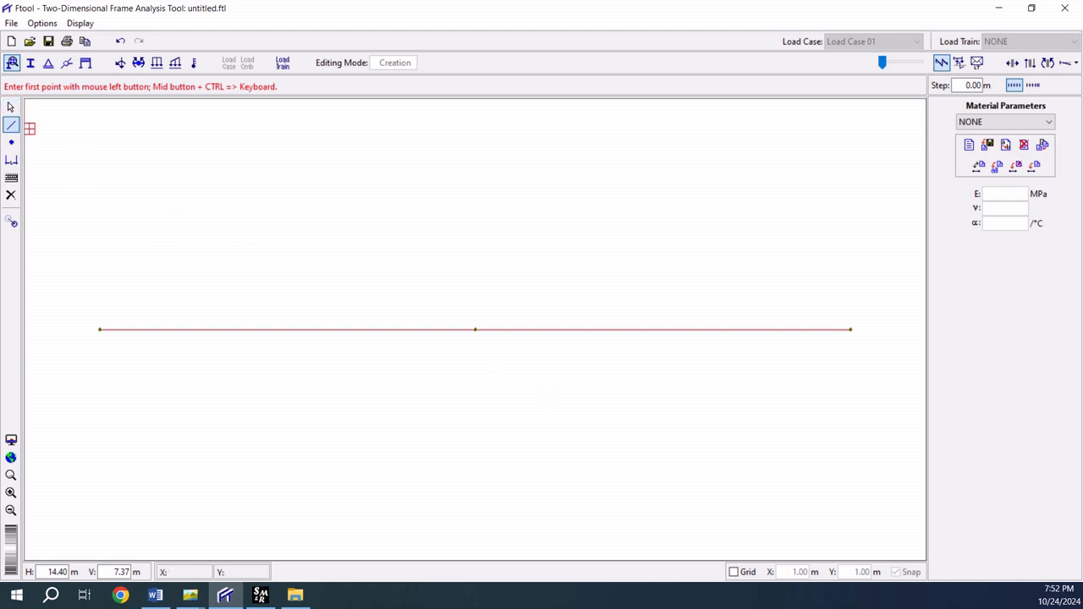
# Select both members together with their nodes and delete them
pyautogui.click(10, 107)
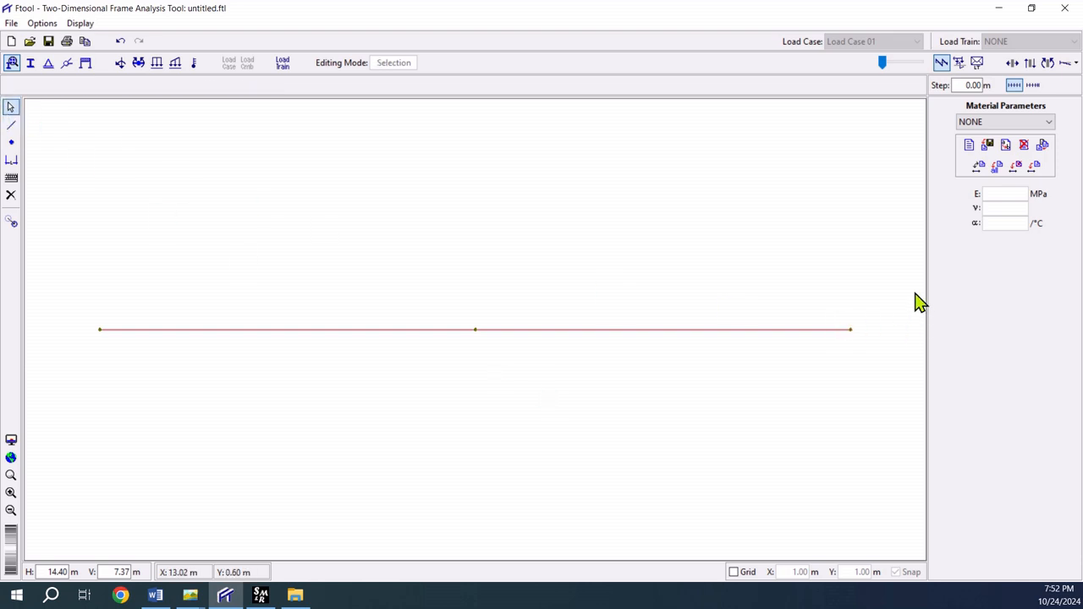
pyautogui.moveTo(883, 277); pyautogui.dragTo(133, 370)
pyautogui.press('Delete')
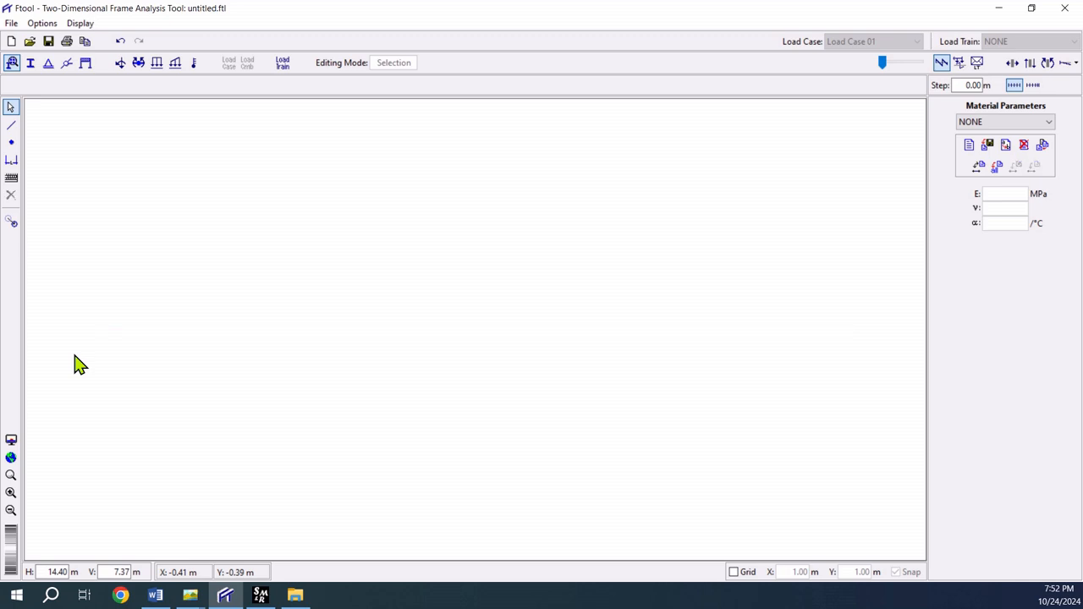
# Insert two members by absolute coordinates, one from (0, 0) to (6, 0) m and one from (6, 0) to (12, 0) m
pyautogui.click(13, 187)
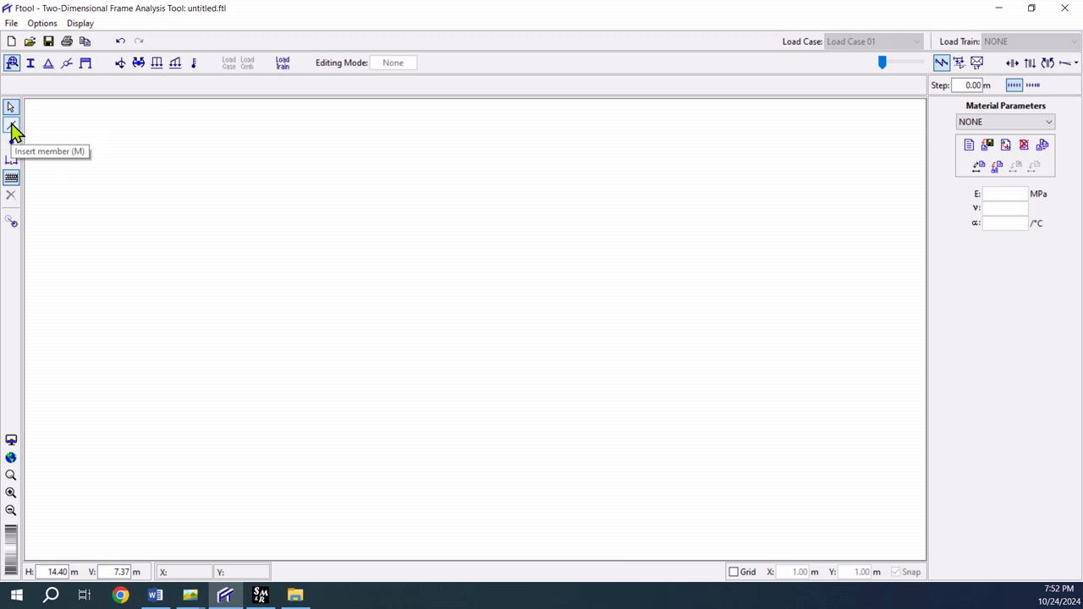
pyautogui.click(12, 126)
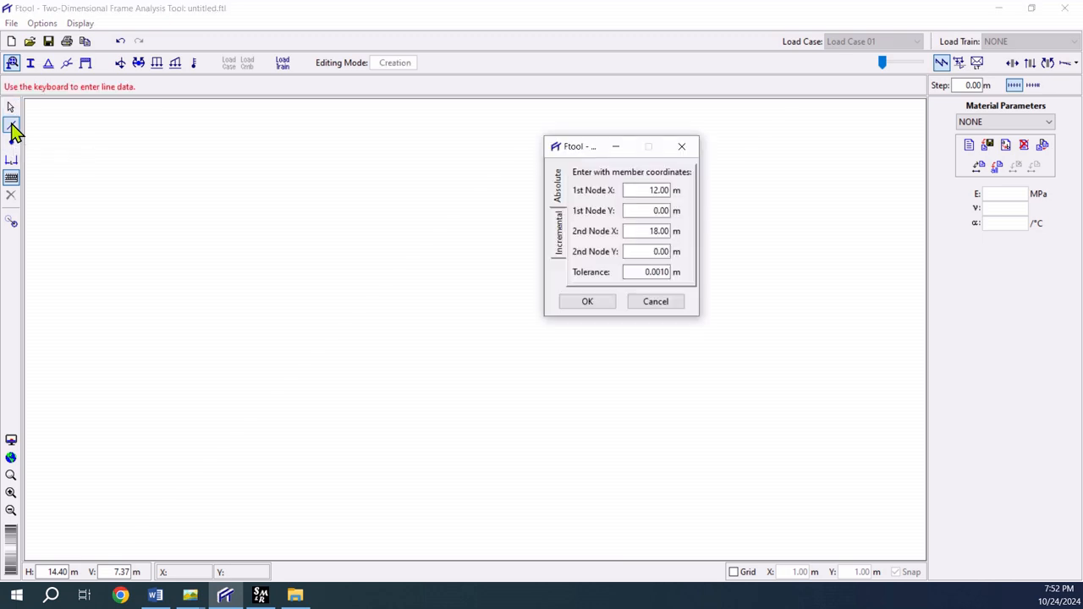
pyautogui.doubleClick(641, 190)
pyautogui.write('0')
pyautogui.doubleClick(645, 231)
pyautogui.write('6')
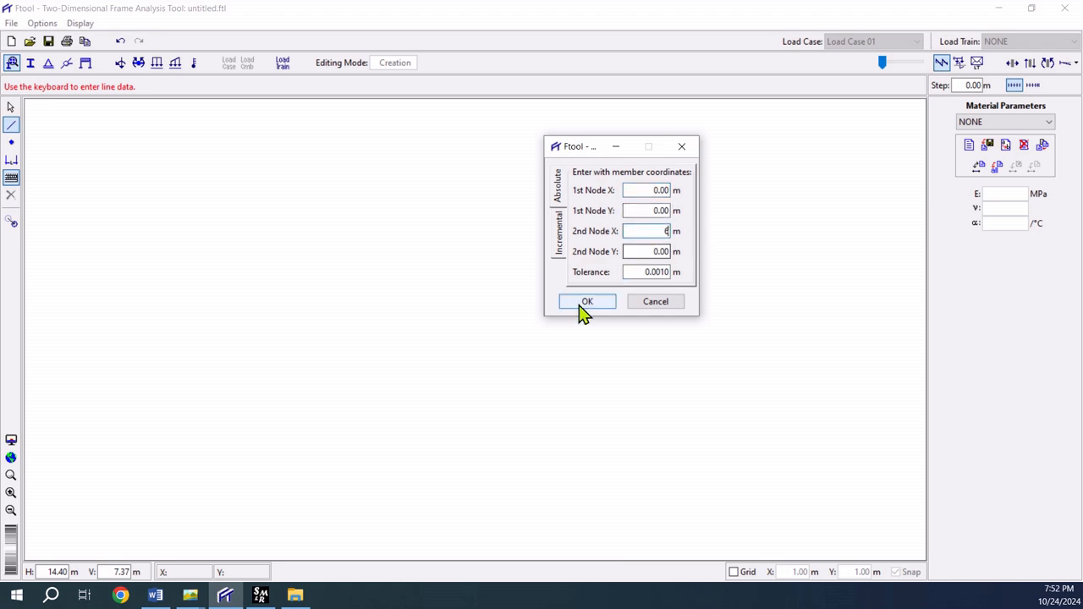
pyautogui.click(584, 305)
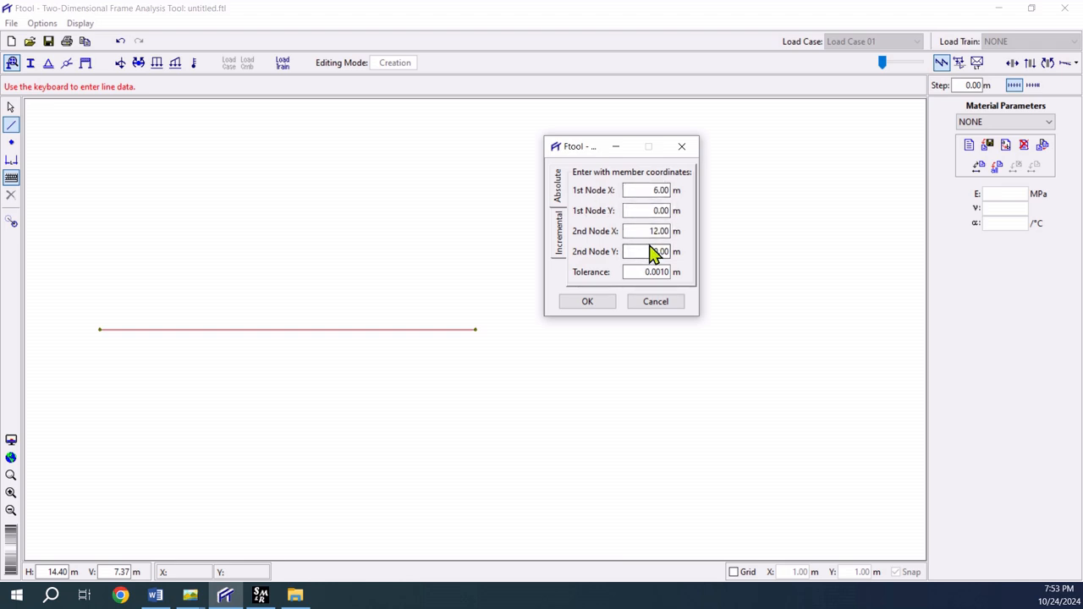
pyautogui.click(590, 302)
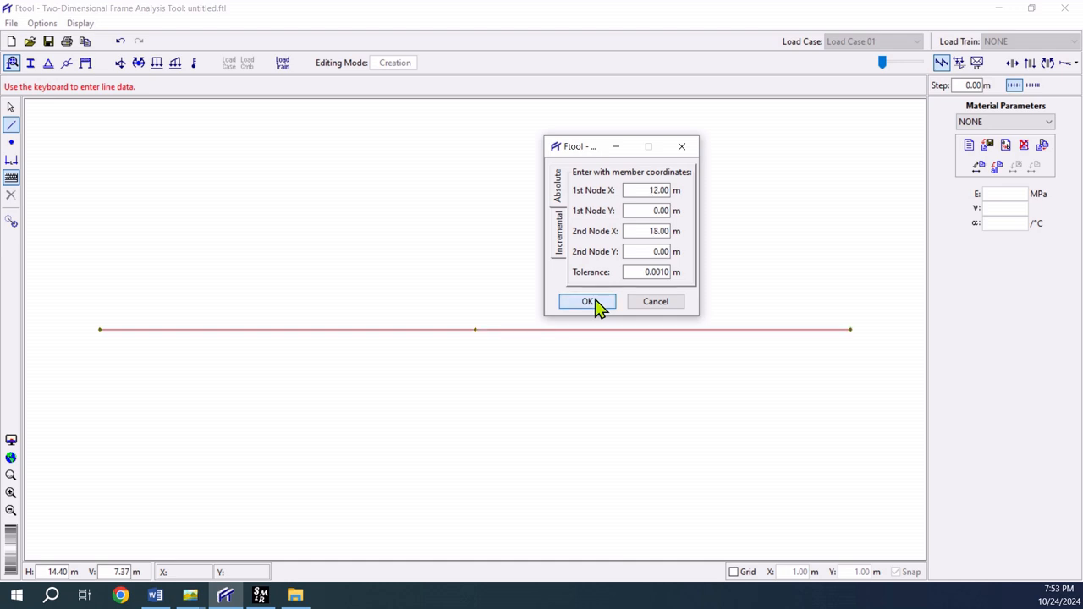
pyautogui.click(659, 304)
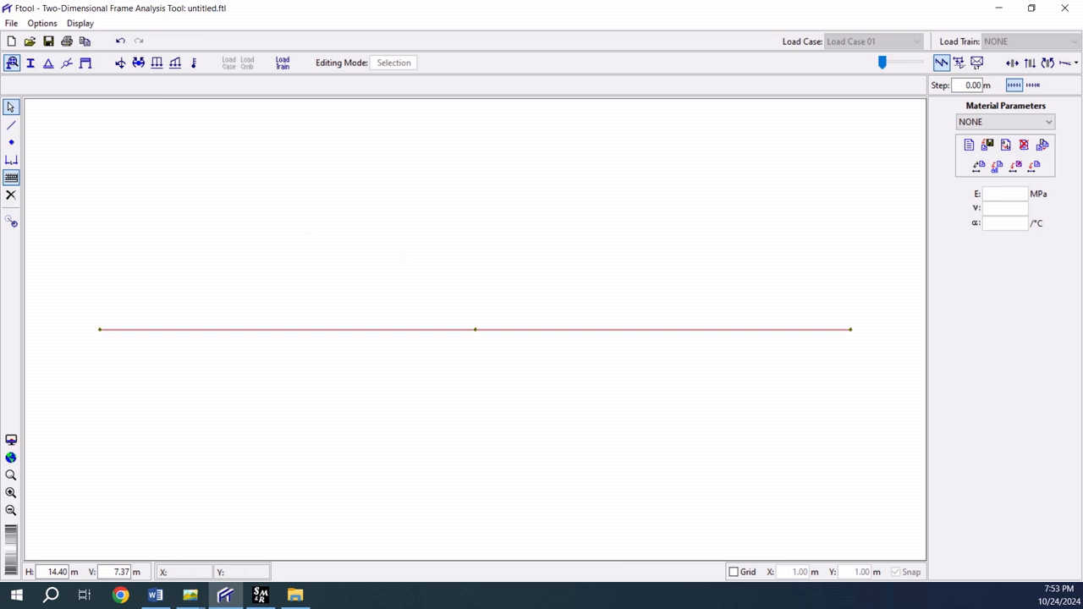
pyautogui.click(261, 595)
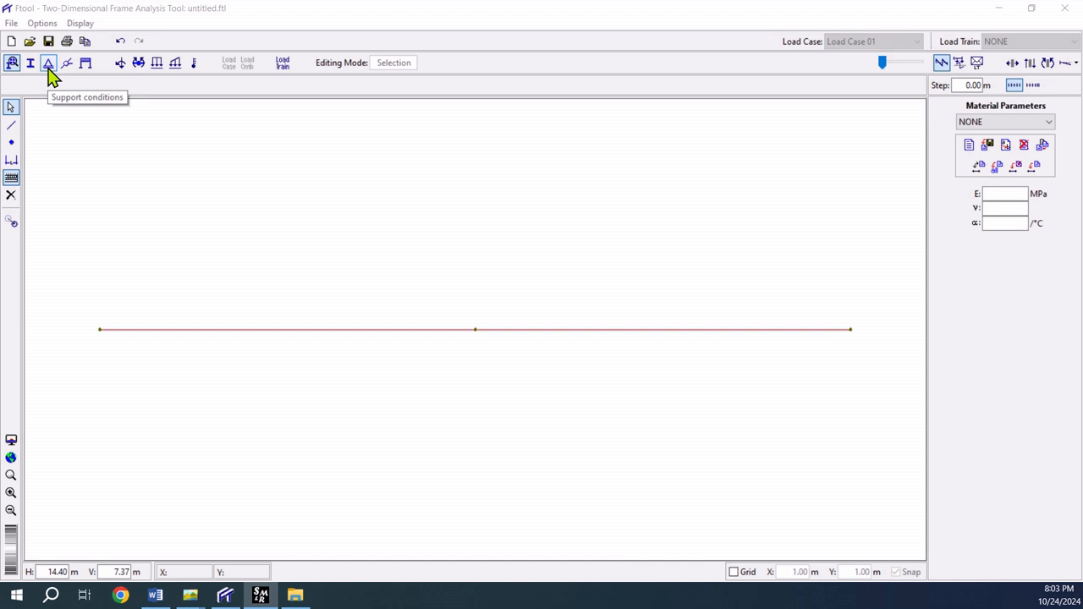
# Create a new material labelled Mat1 with the Generic Isotropic material type
pyautogui.click(12, 66)
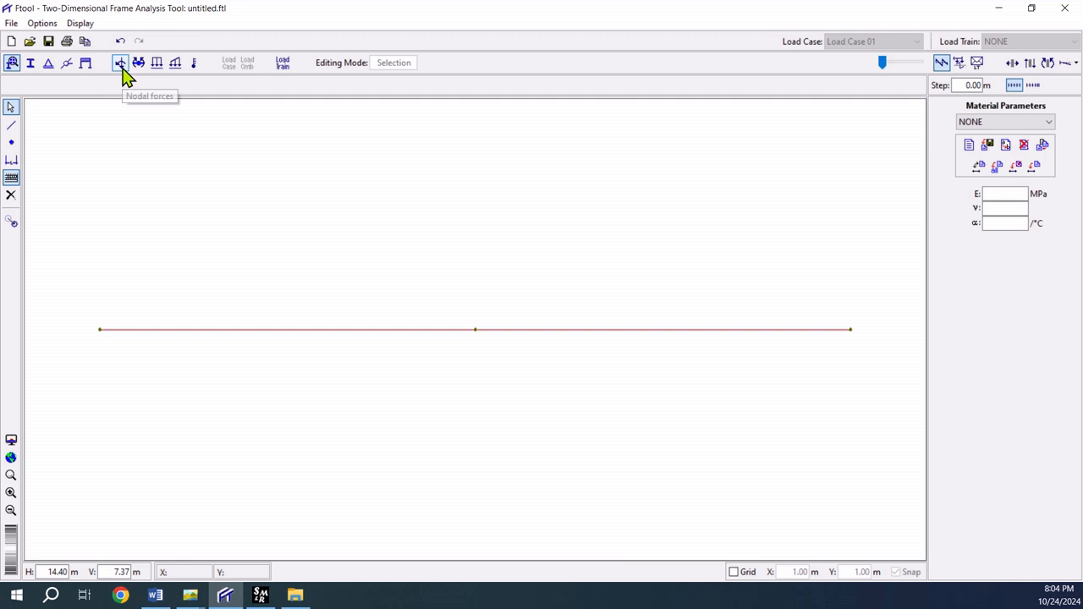
pyautogui.click(970, 147)
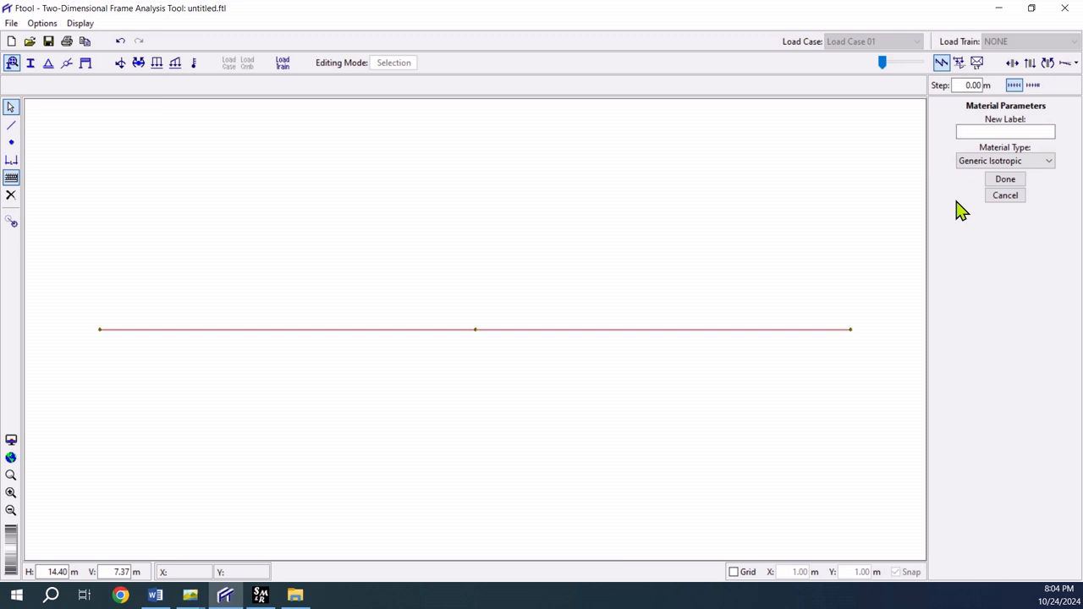
pyautogui.write('Mat1')
pyautogui.click(1004, 163)
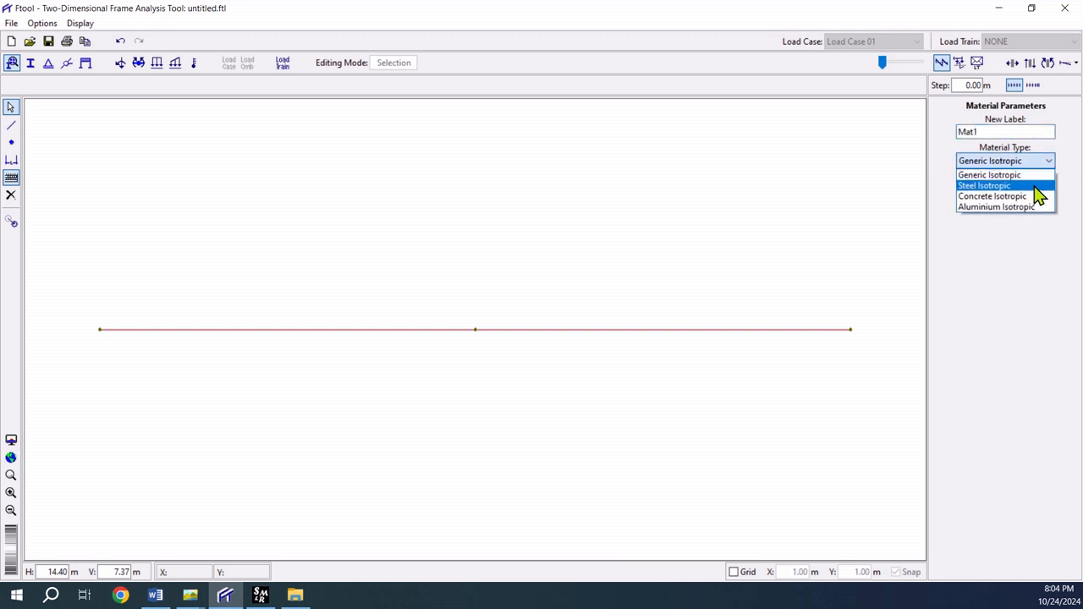
pyautogui.click(978, 175)
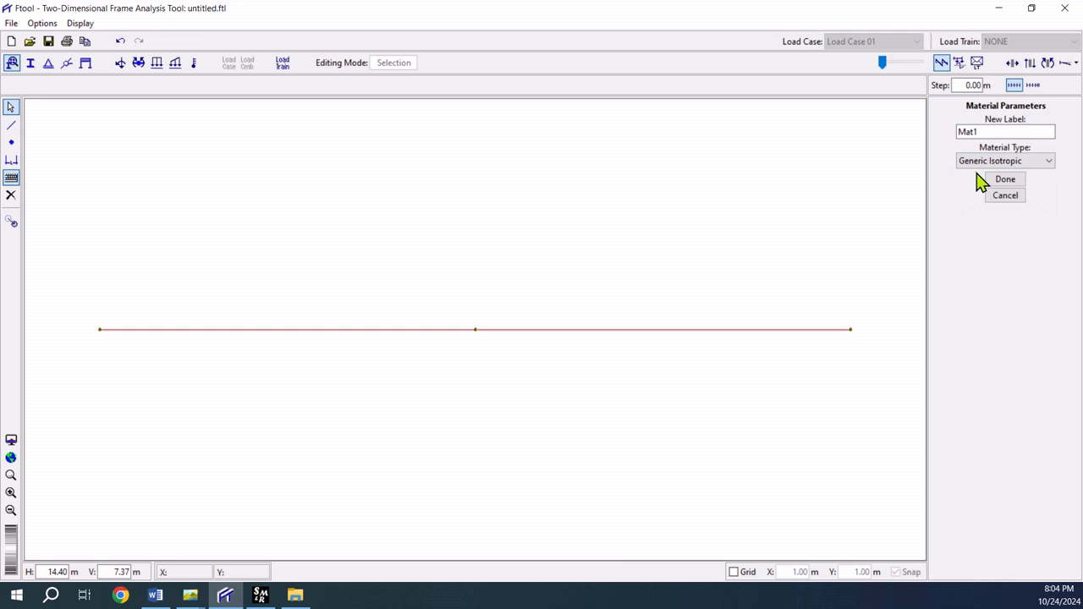
pyautogui.click(1006, 181)
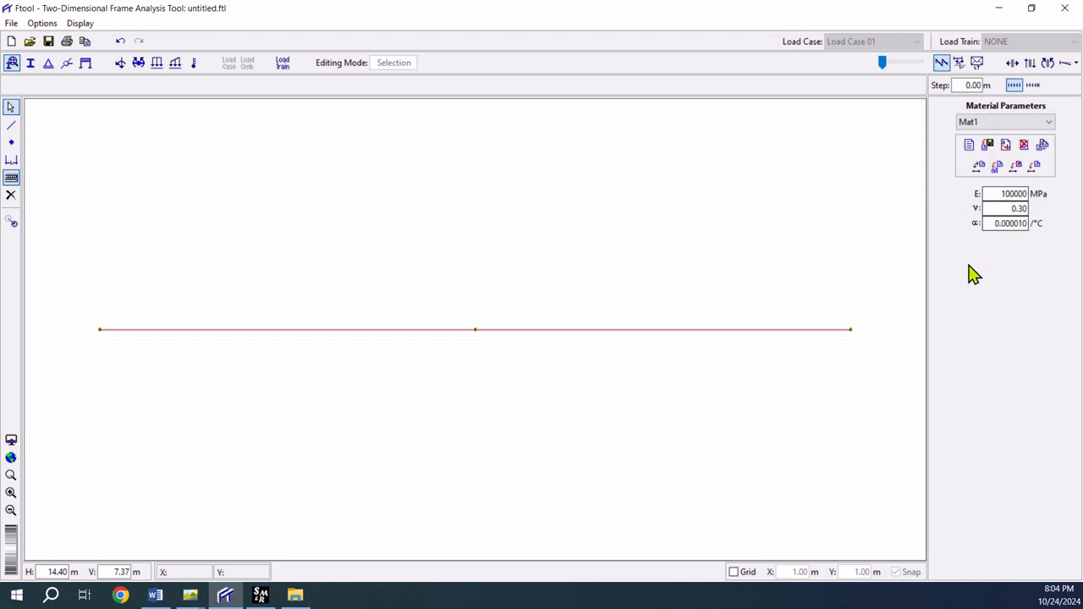
# Set the elasticity modulus of Mat1 to 200e3 MPa and apply the material to both beam members
pyautogui.doubleClick(994, 194)
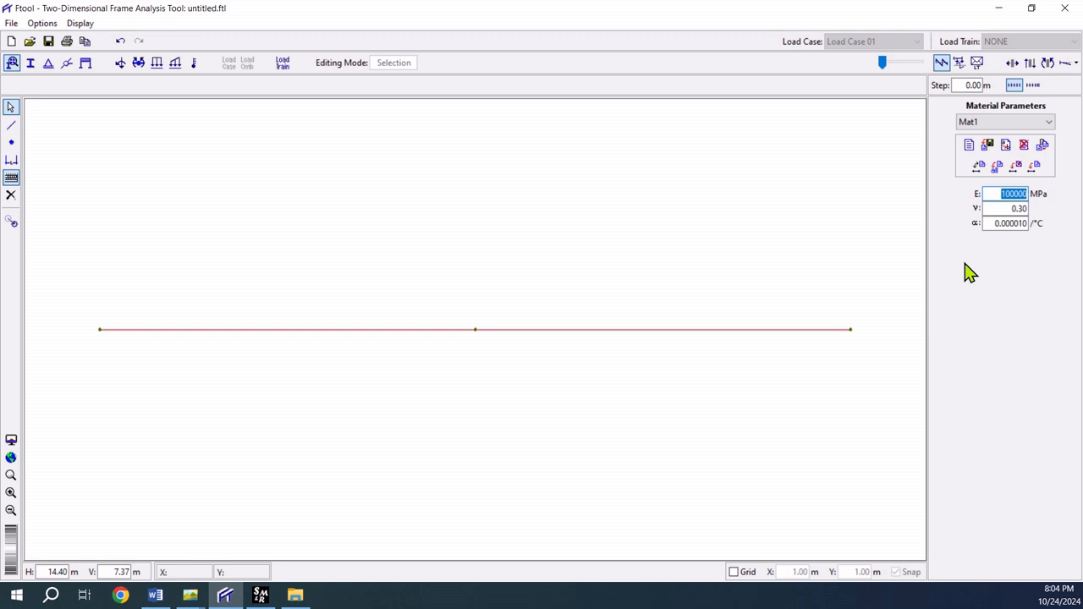
pyautogui.write('200e3')
pyautogui.click(190, 595)
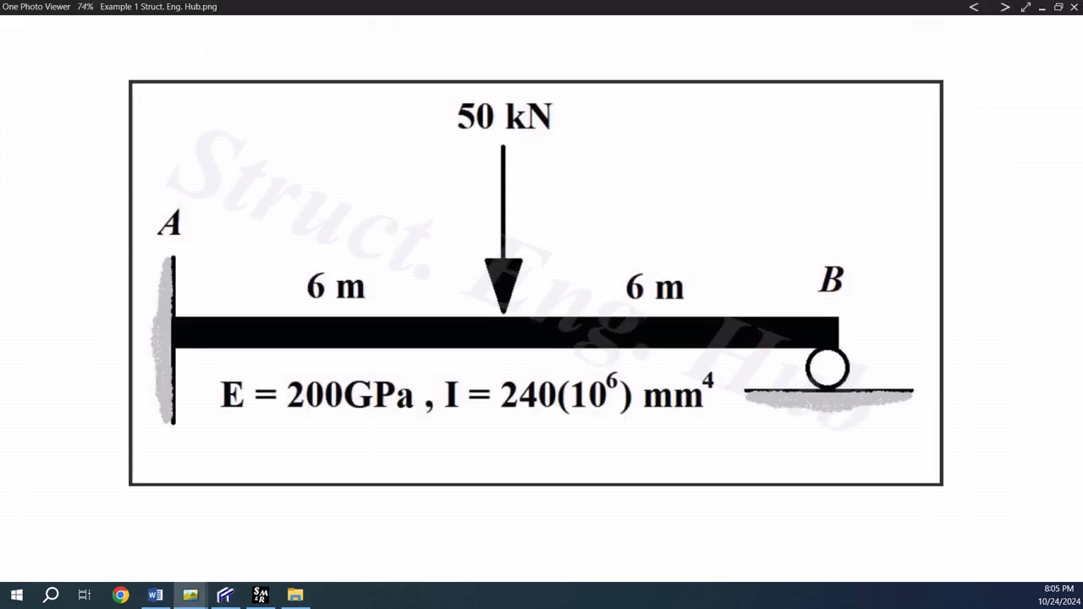
pyautogui.click(225, 595)
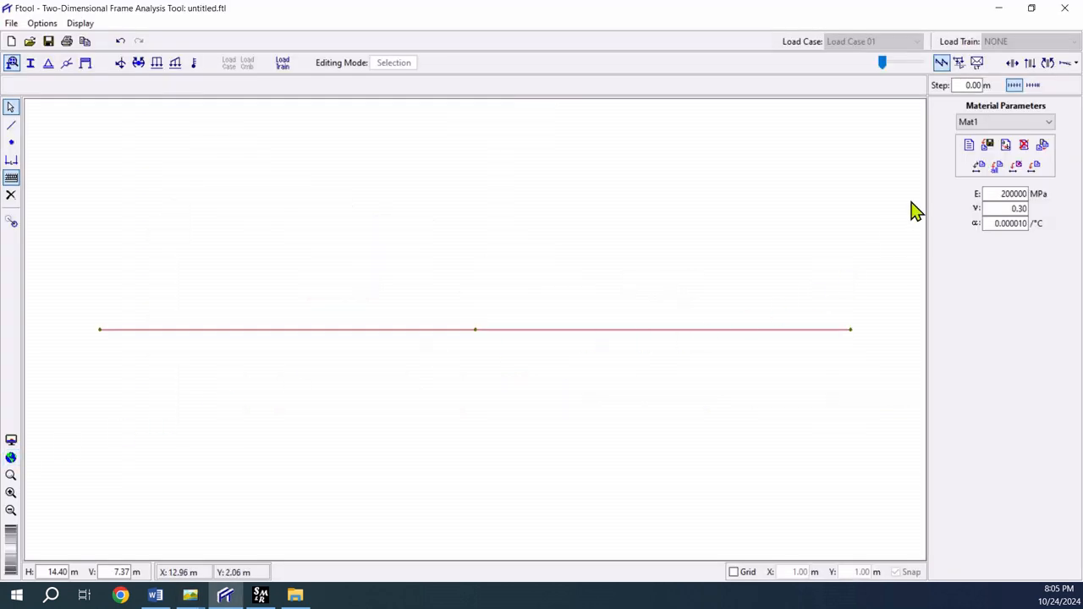
pyautogui.doubleClick(996, 194)
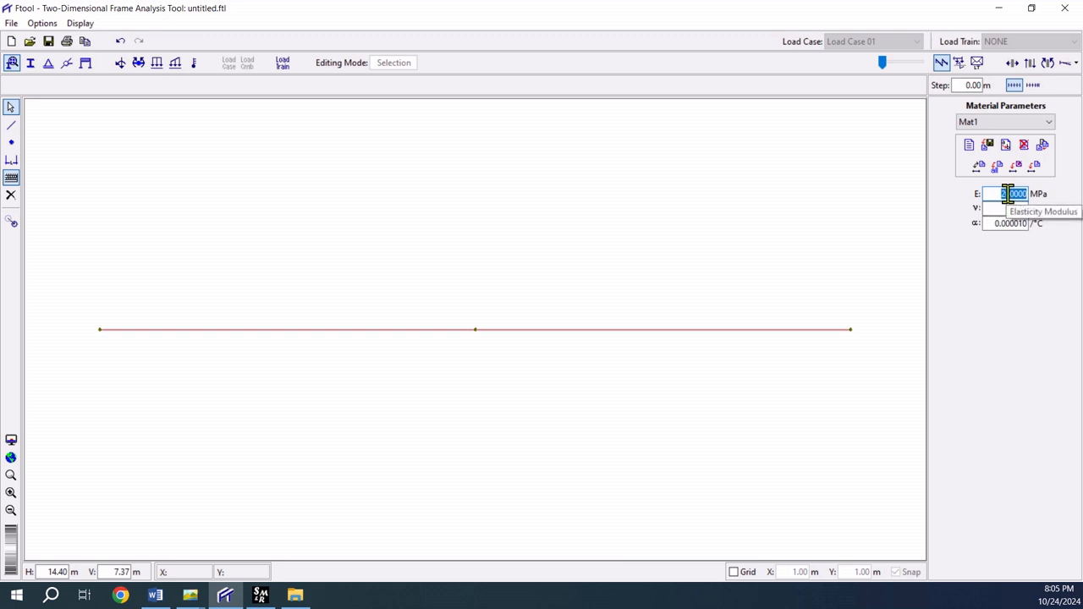
pyautogui.moveTo(892, 263); pyautogui.dragTo(68, 374)
pyautogui.click(1036, 167)
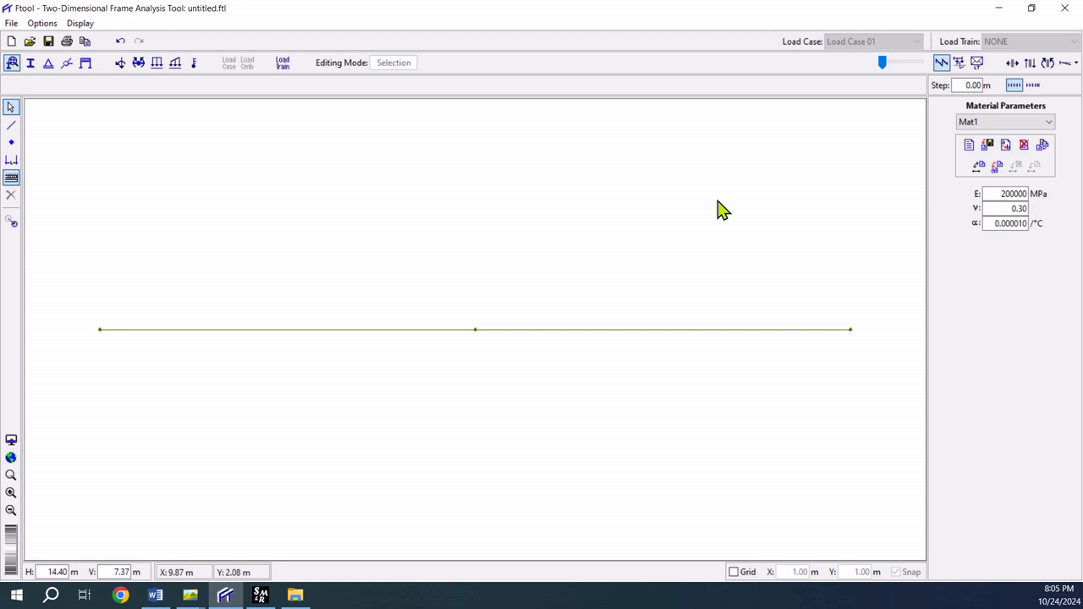
# Create a new section labelled Sec1 with the generic Integral Properties type
pyautogui.click(30, 63)
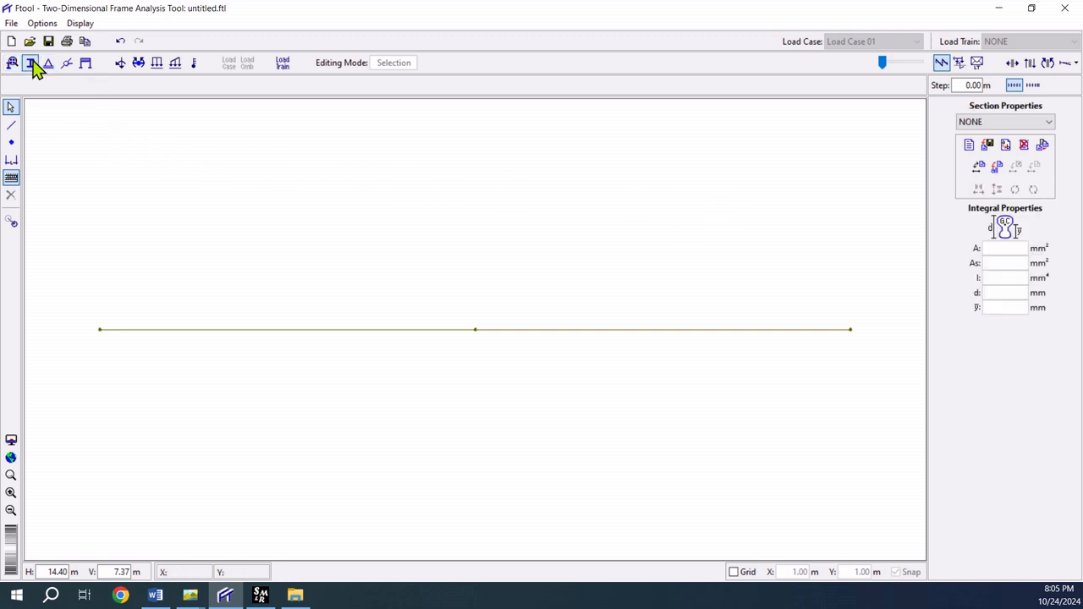
pyautogui.click(970, 146)
pyautogui.write('Sec1')
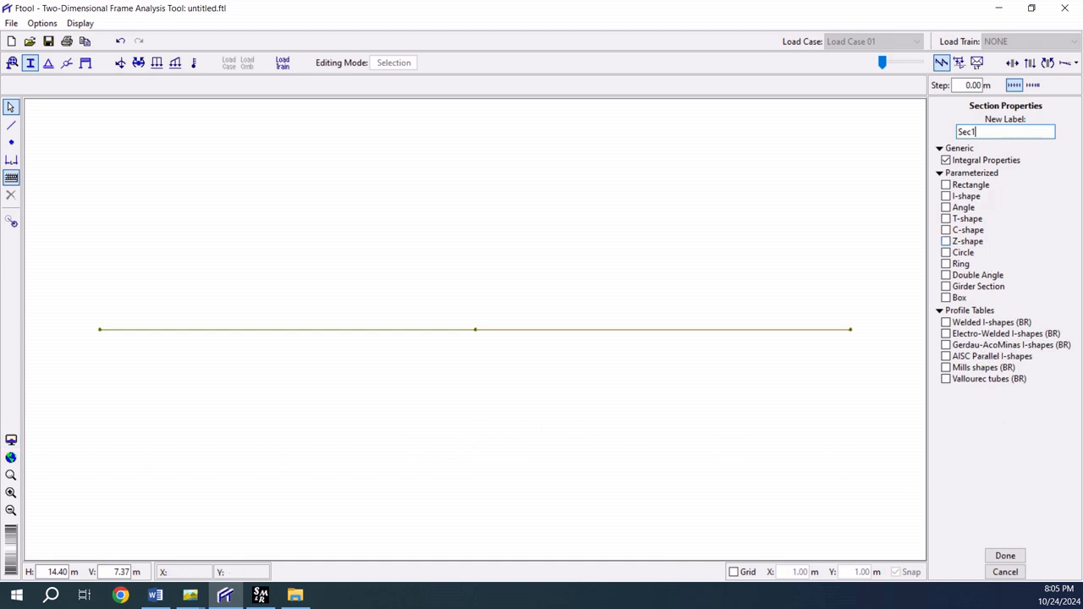
pyautogui.hotkey('alt', 'Tab')
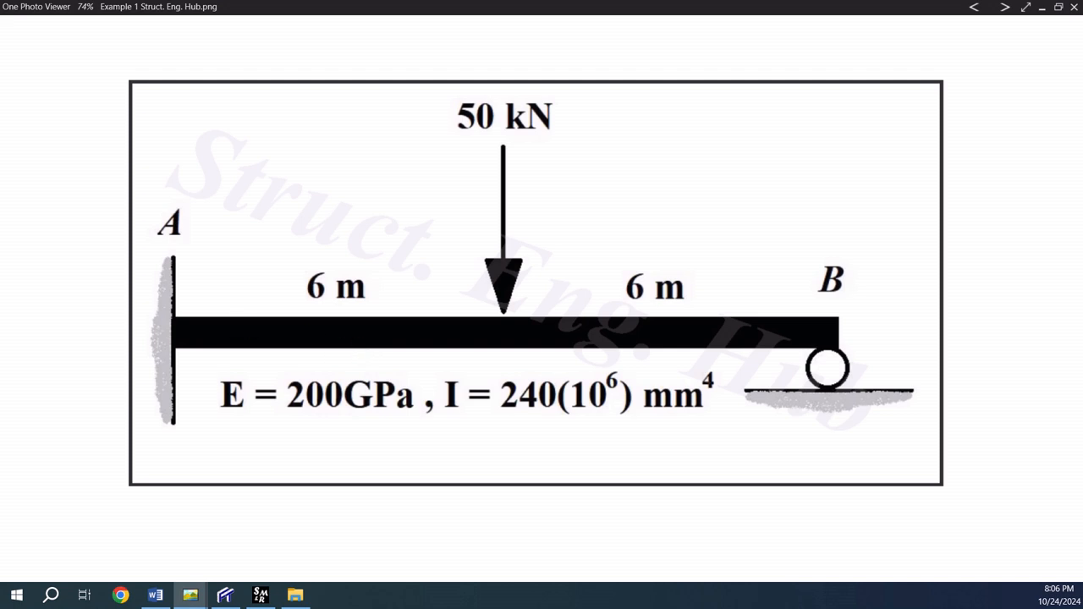
pyautogui.hotkey('alt', 'Tab')
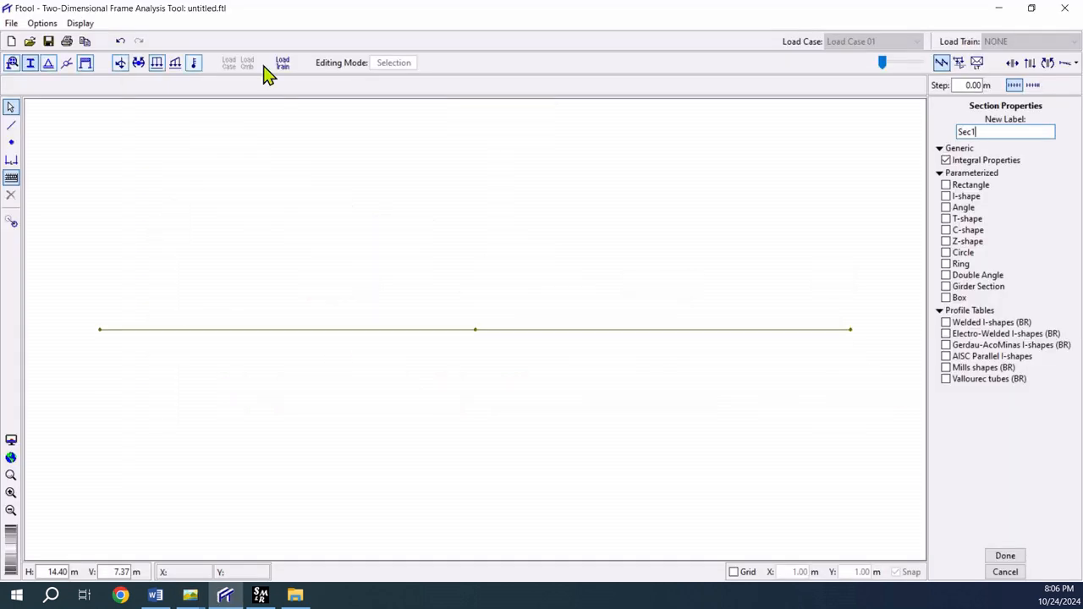
pyautogui.doubleClick(984, 133)
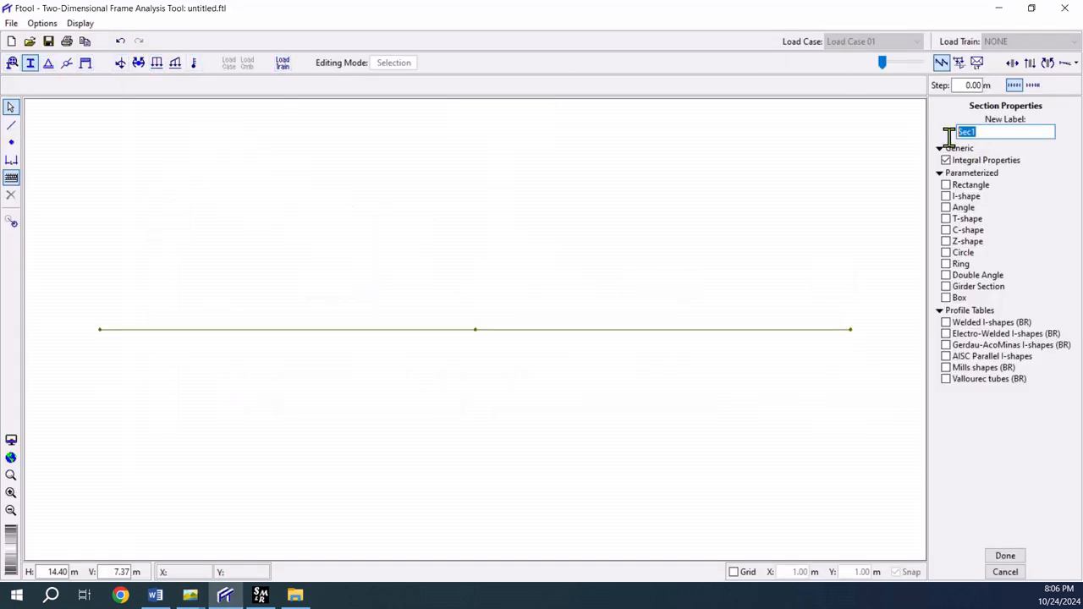
pyautogui.click(1005, 557)
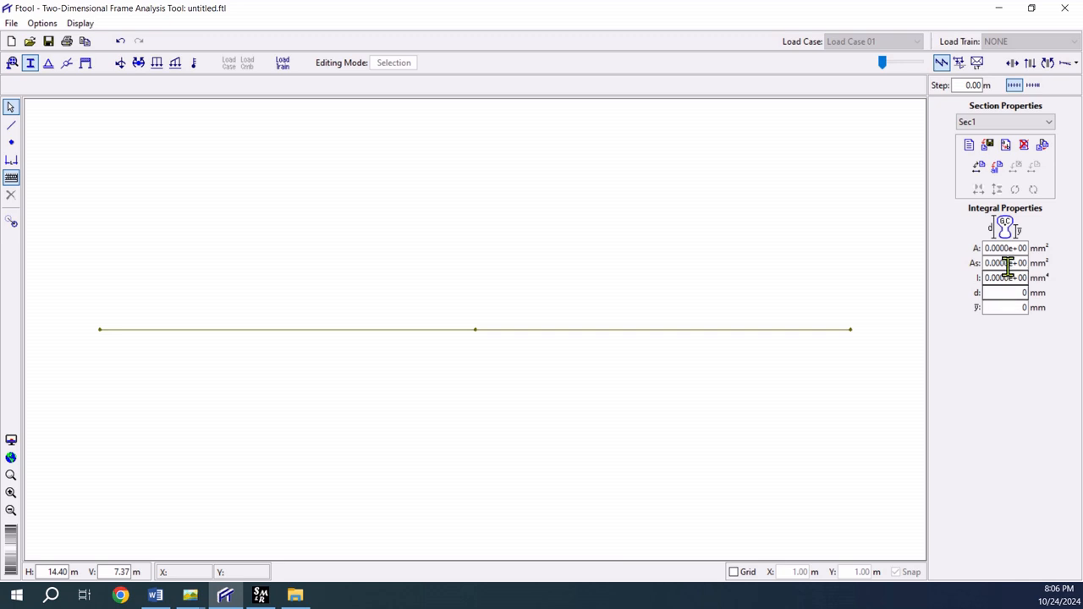
# Set the cross-sectional area A of Sec1 to 1e12 mm²
pyautogui.moveTo(988, 248); pyautogui.dragTo(1041, 248)
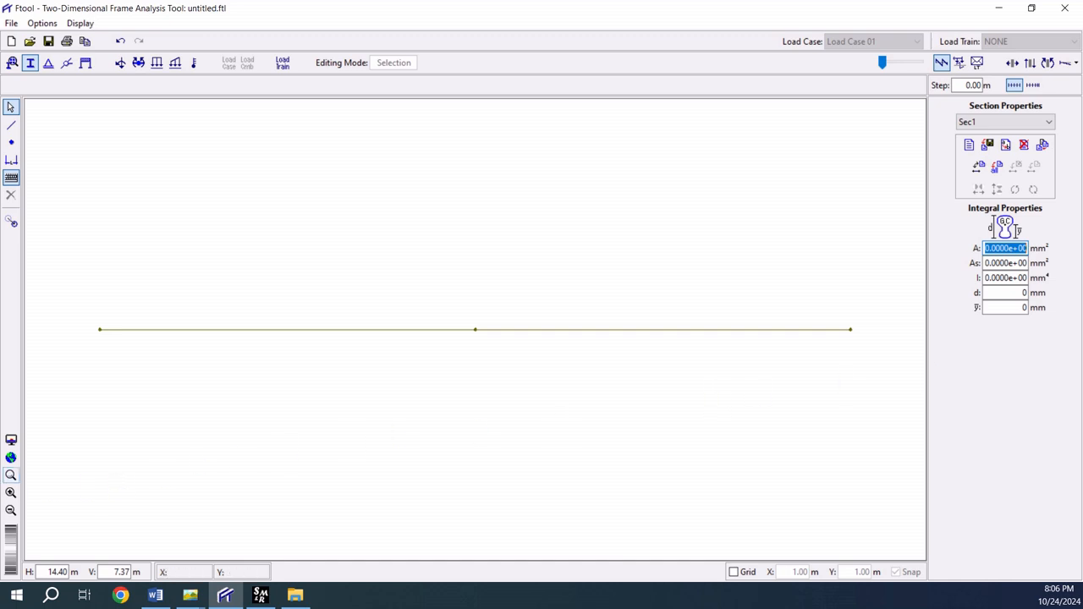
pyautogui.hotkey('alt', 'Tab')
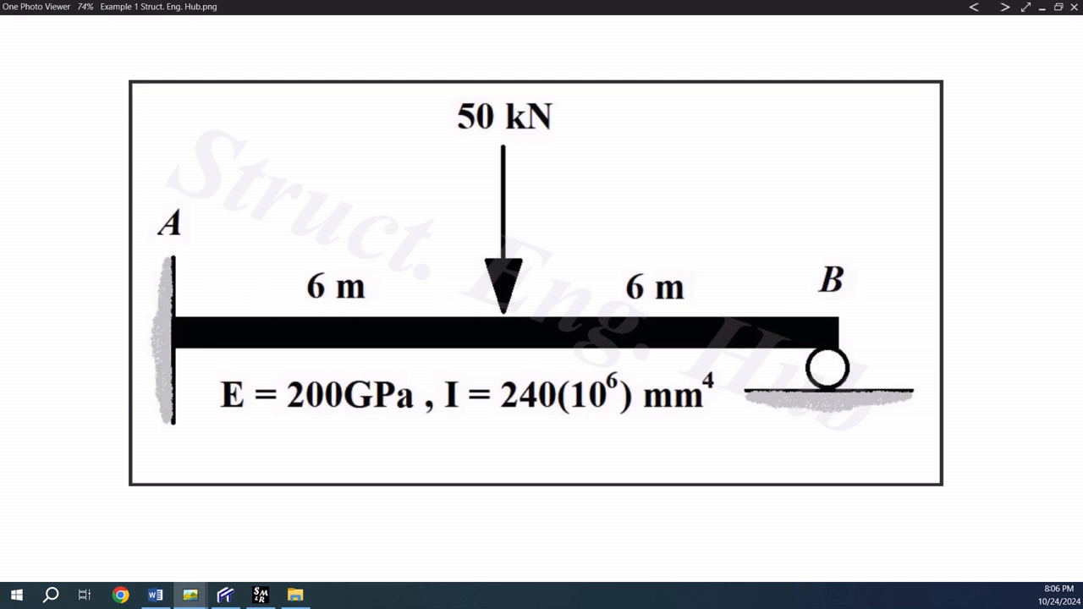
pyautogui.hotkey('alt', 'Tab')
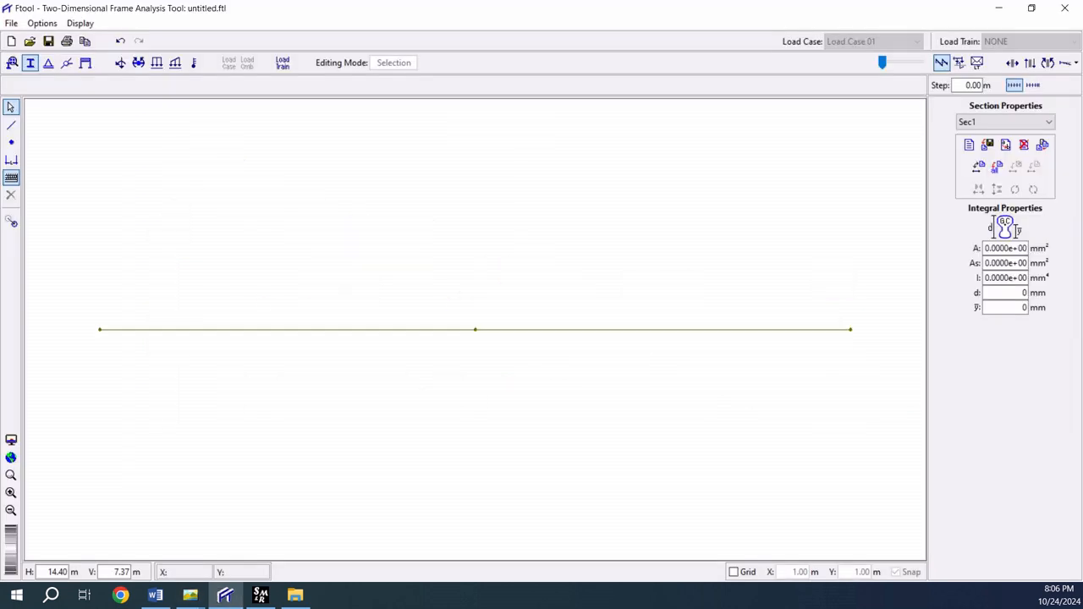
pyautogui.moveTo(987, 248); pyautogui.dragTo(1047, 248)
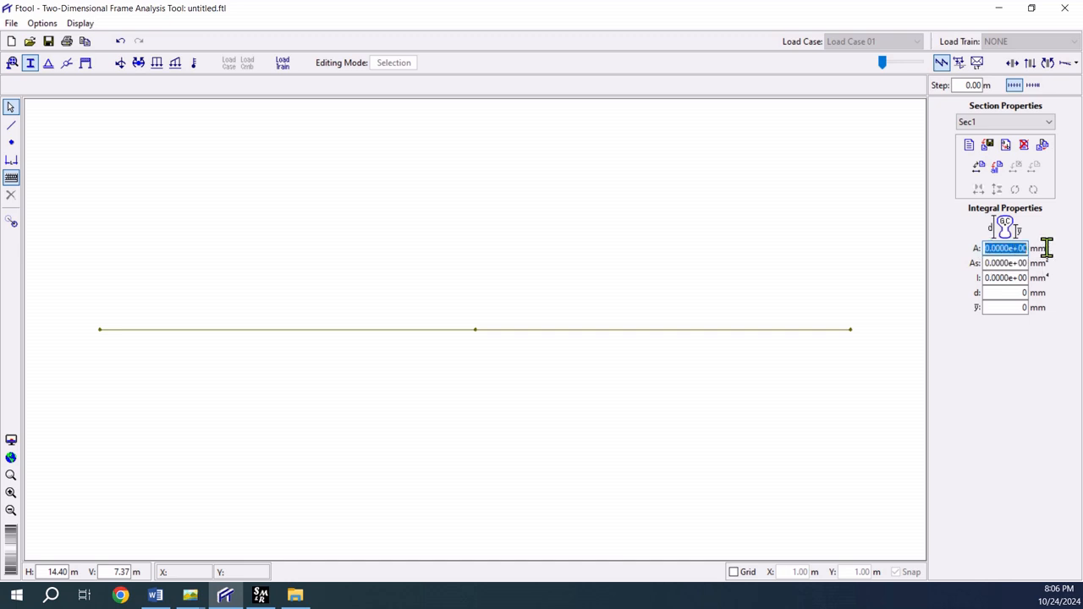
pyautogui.press('BackSpace')
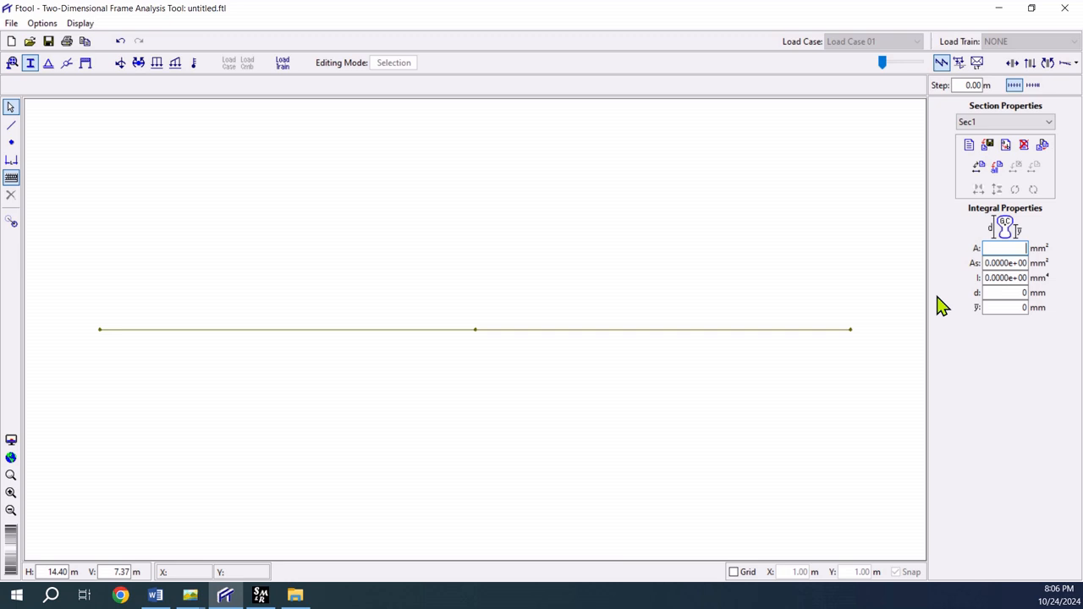
pyautogui.write('1e12')
# Set the moment of inertia I of Sec1 to 240e6 mm⁴ and apply the section to both beam members
pyautogui.click(987, 279)
pyautogui.moveTo(987, 279); pyautogui.dragTo(1047, 285)
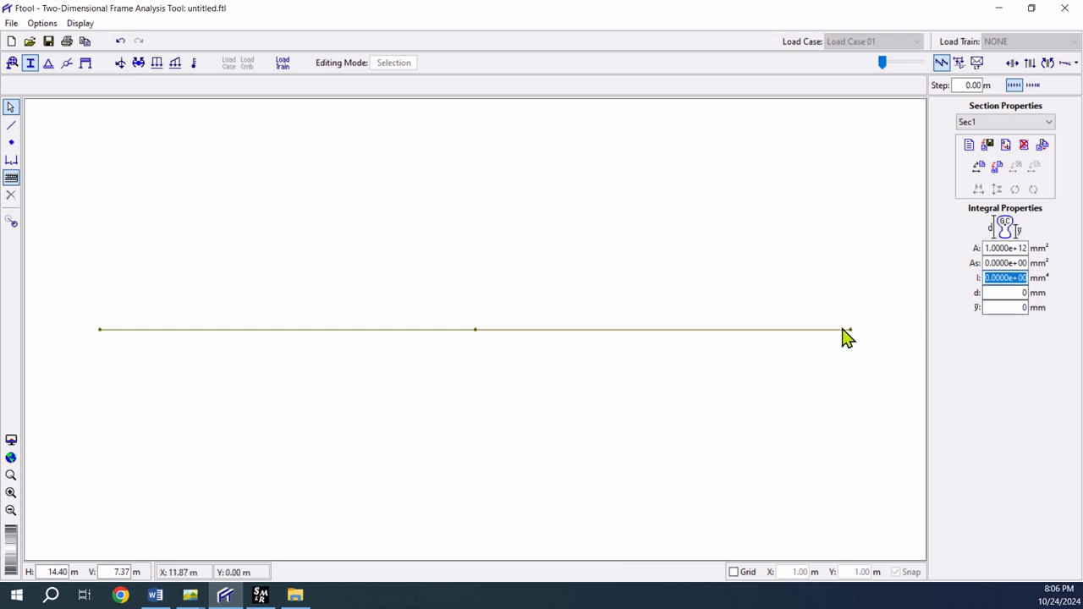
pyautogui.hotkey('alt', 'Tab')
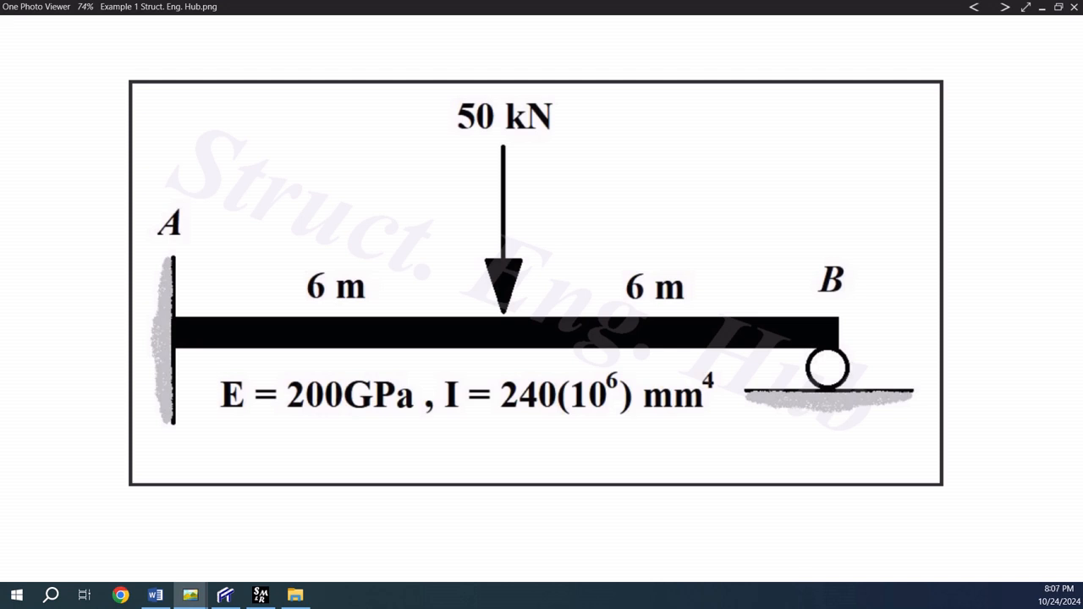
pyautogui.hotkey('alt', 'Tab')
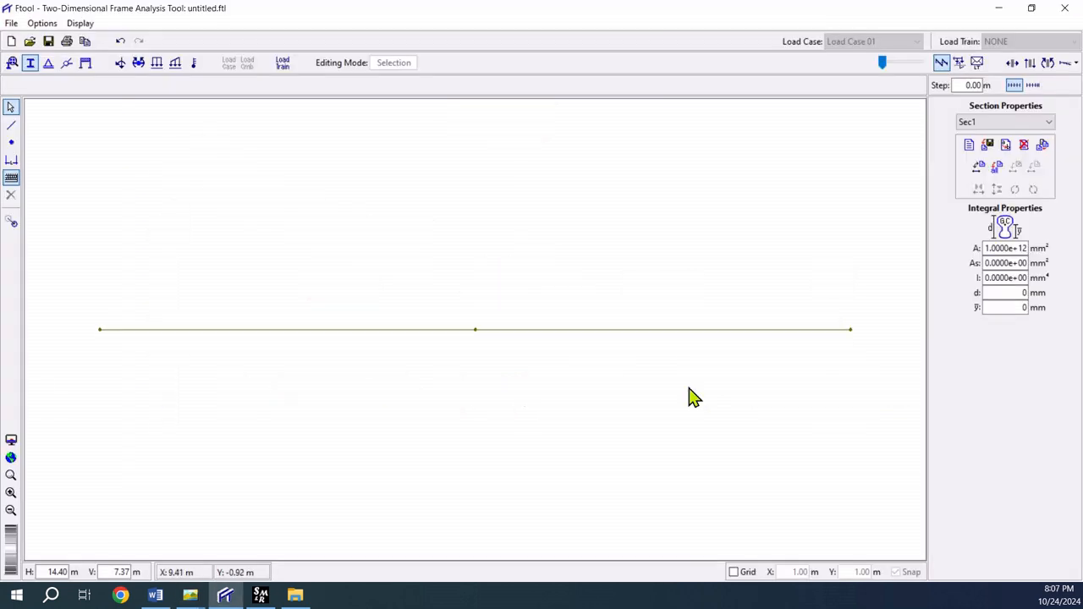
pyautogui.hotkey('ctrl', 'a')
pyautogui.press('BackSpace')
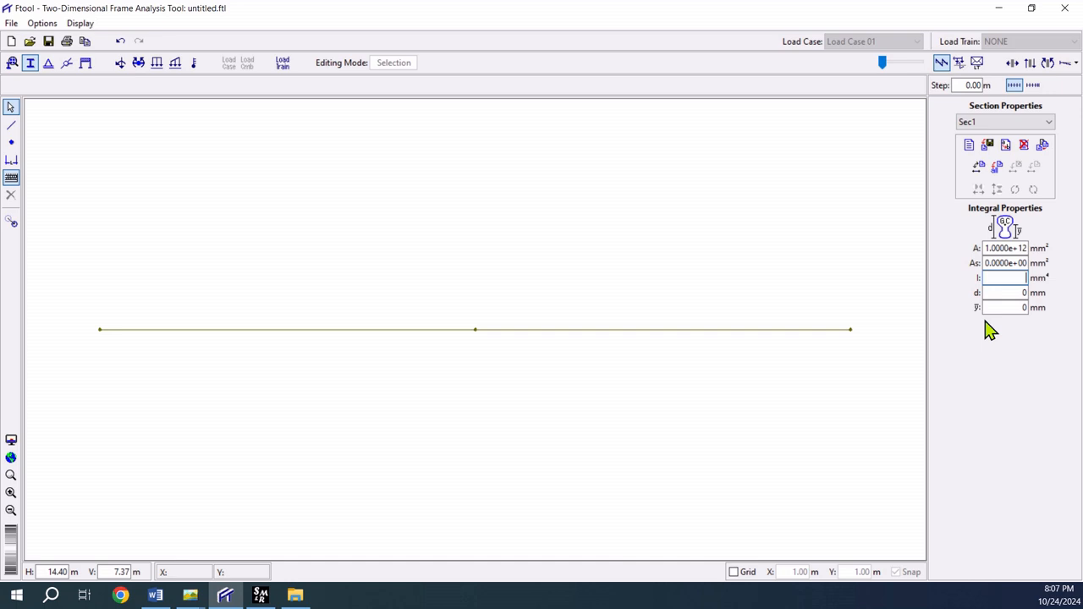
pyautogui.write('240e6')
pyautogui.moveTo(889, 273); pyautogui.dragTo(60, 414)
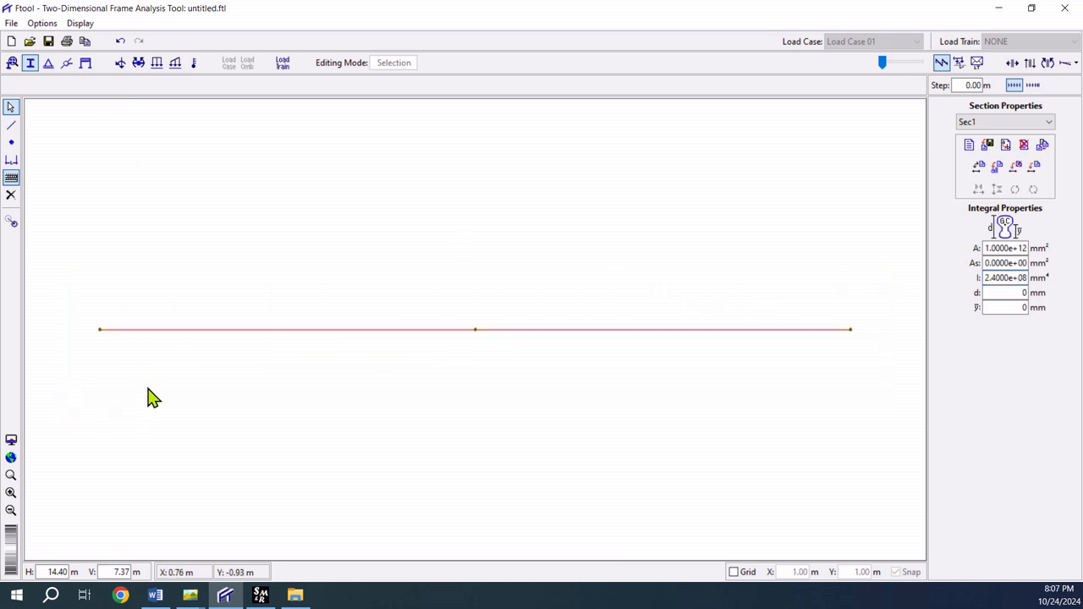
pyautogui.click(1038, 167)
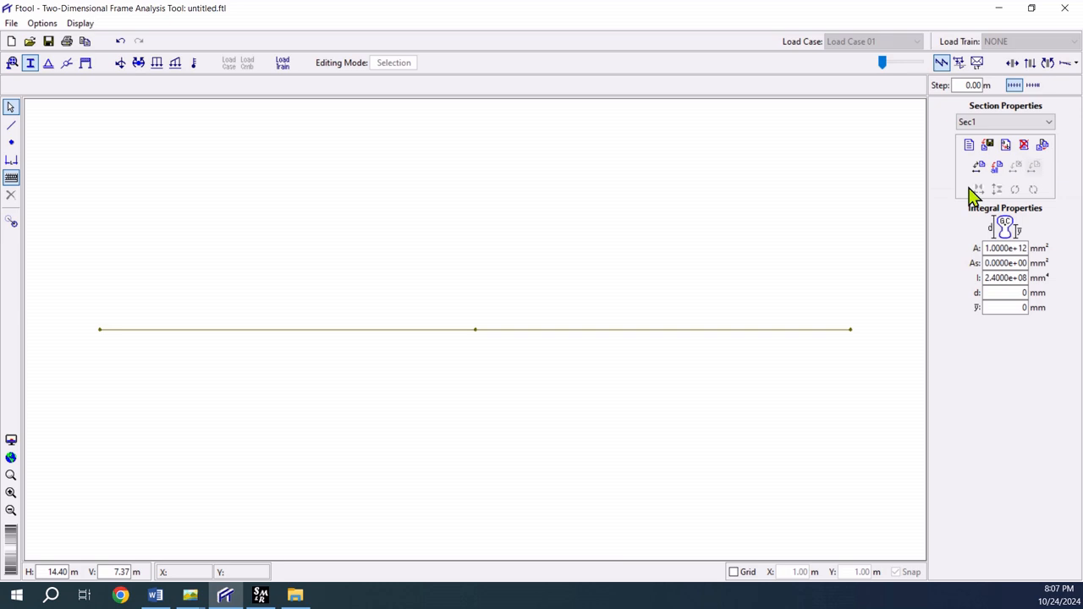
# Assign a support with X displacement, Y displacement and Z rotation fixed to the beam's left end node
pyautogui.click(49, 65)
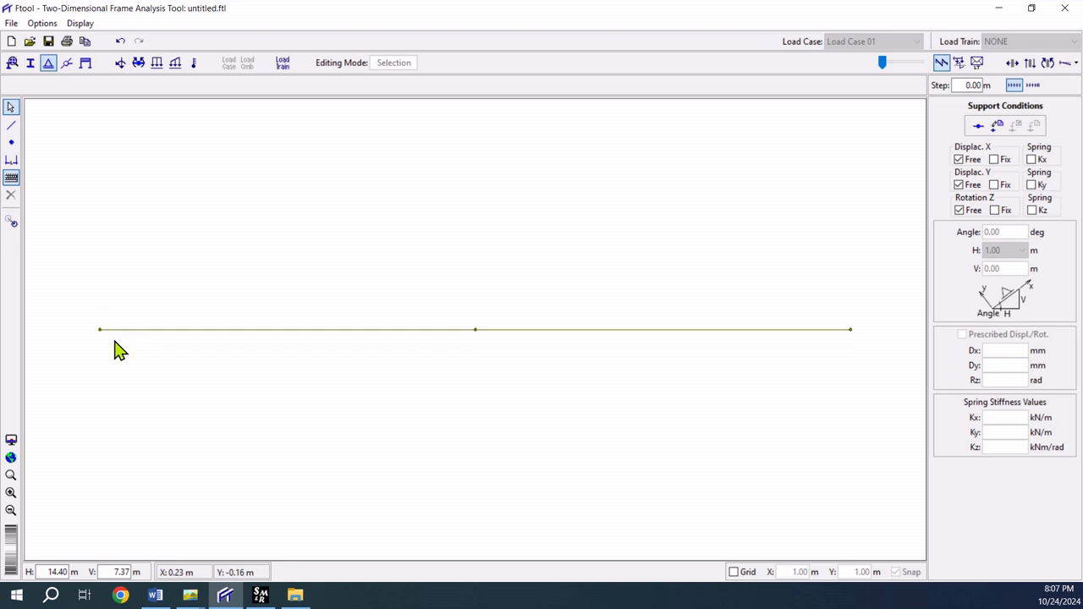
pyautogui.click(995, 160)
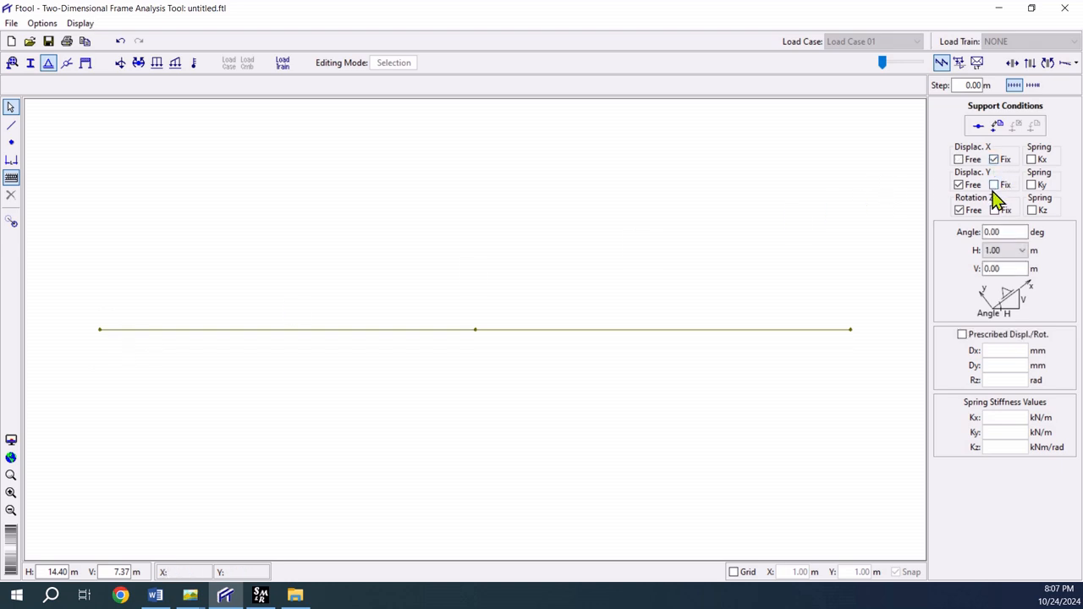
pyautogui.click(995, 185)
pyautogui.click(995, 211)
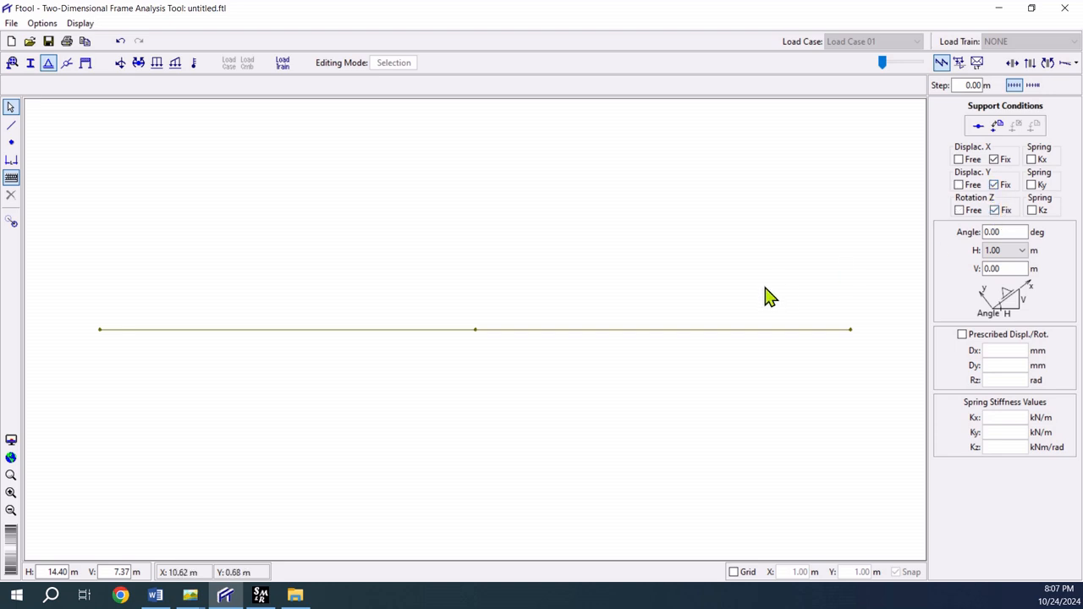
pyautogui.click(100, 331)
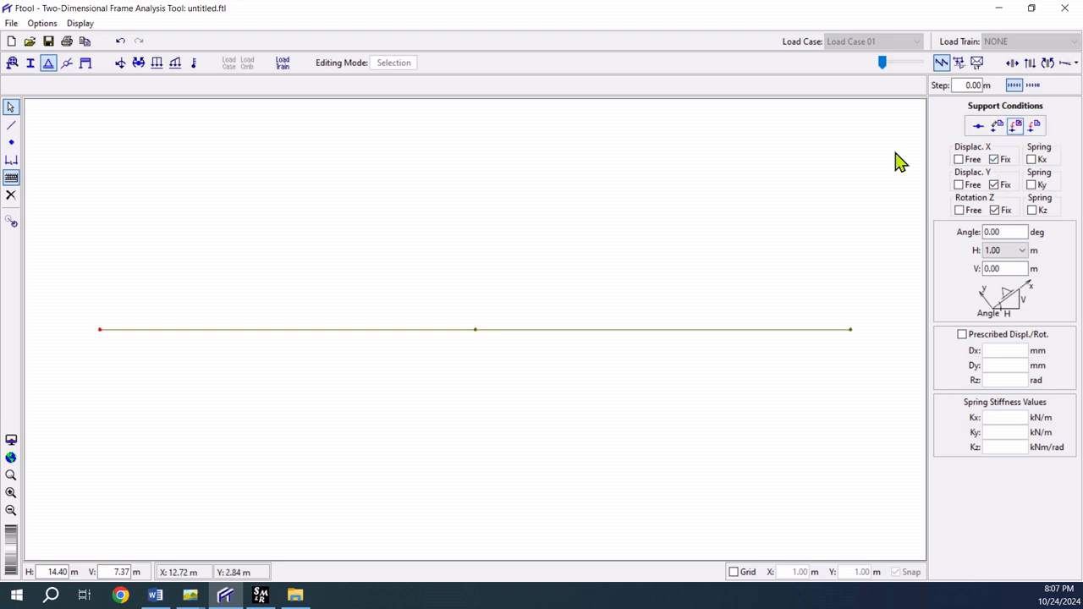
pyautogui.click(1035, 127)
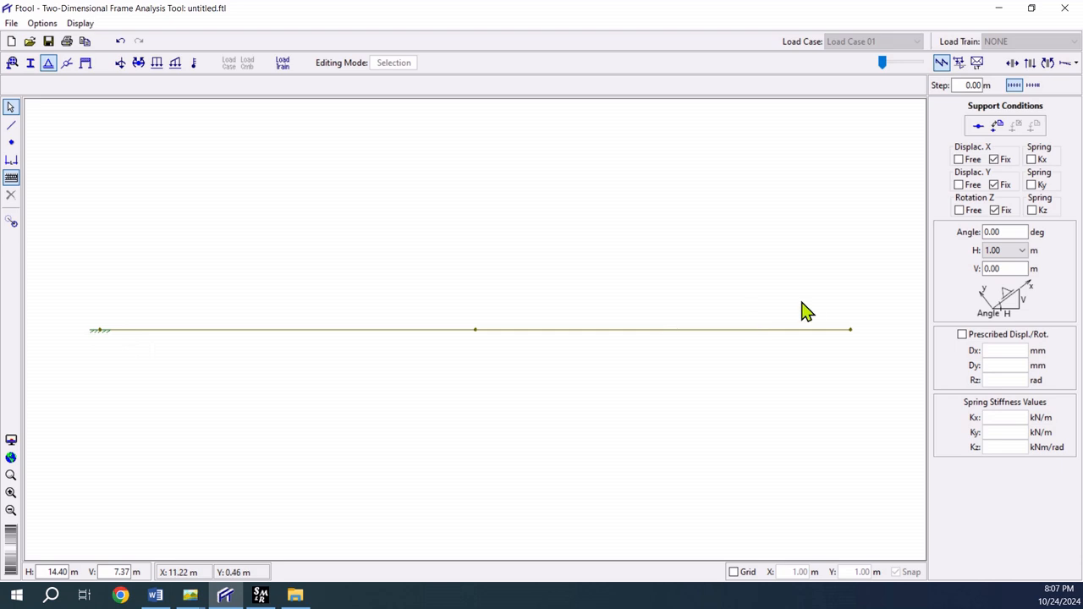
# Set the support angle to -90 degrees and apply it to the fixed support at the left end node
pyautogui.doubleClick(1000, 229)
pyautogui.write('-90')
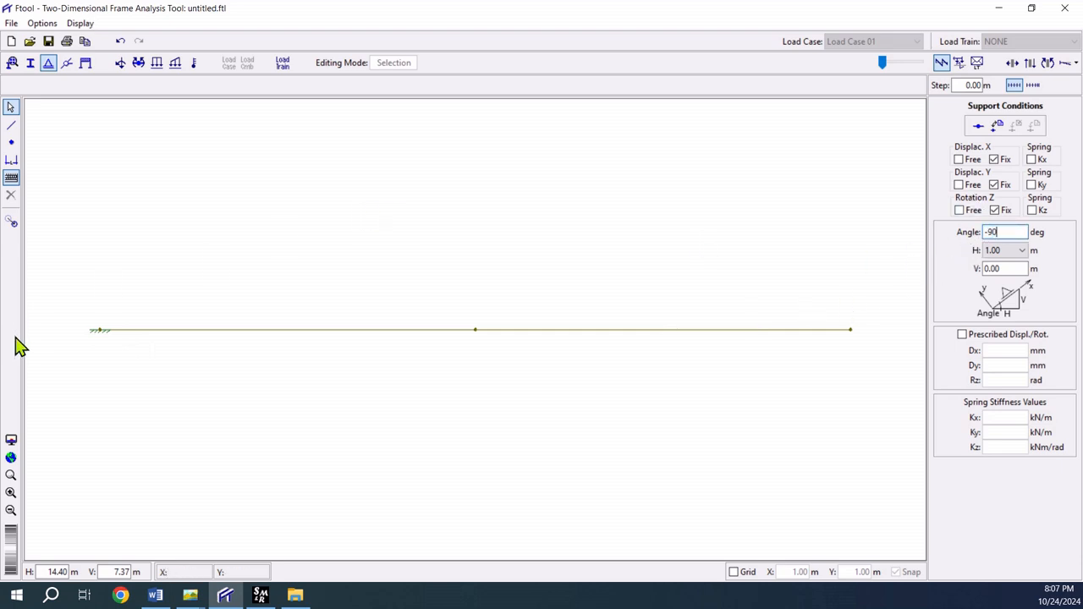
pyautogui.click(101, 332)
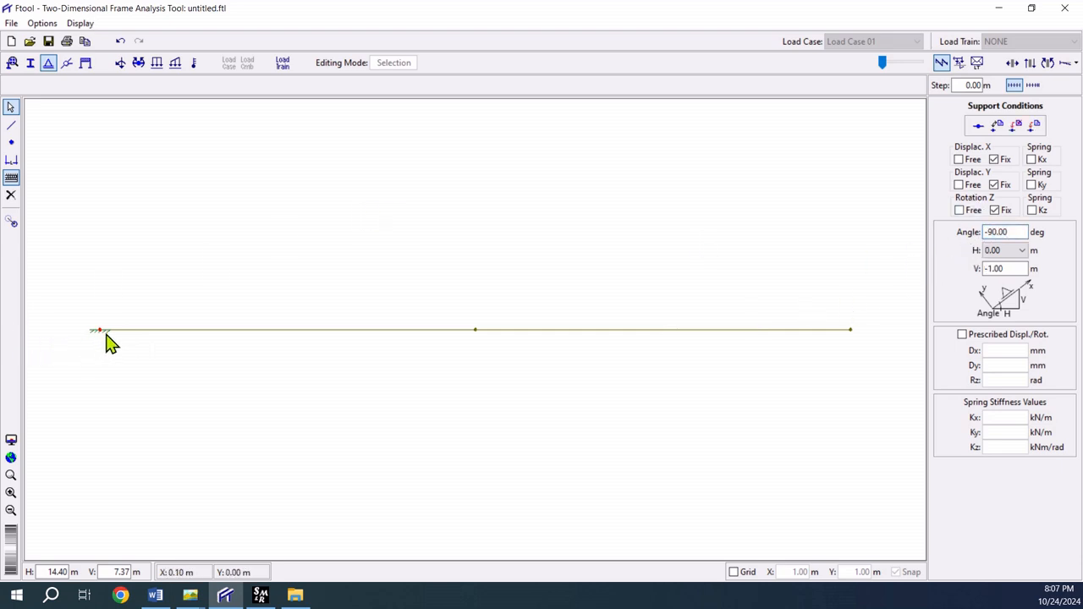
pyautogui.click(1035, 127)
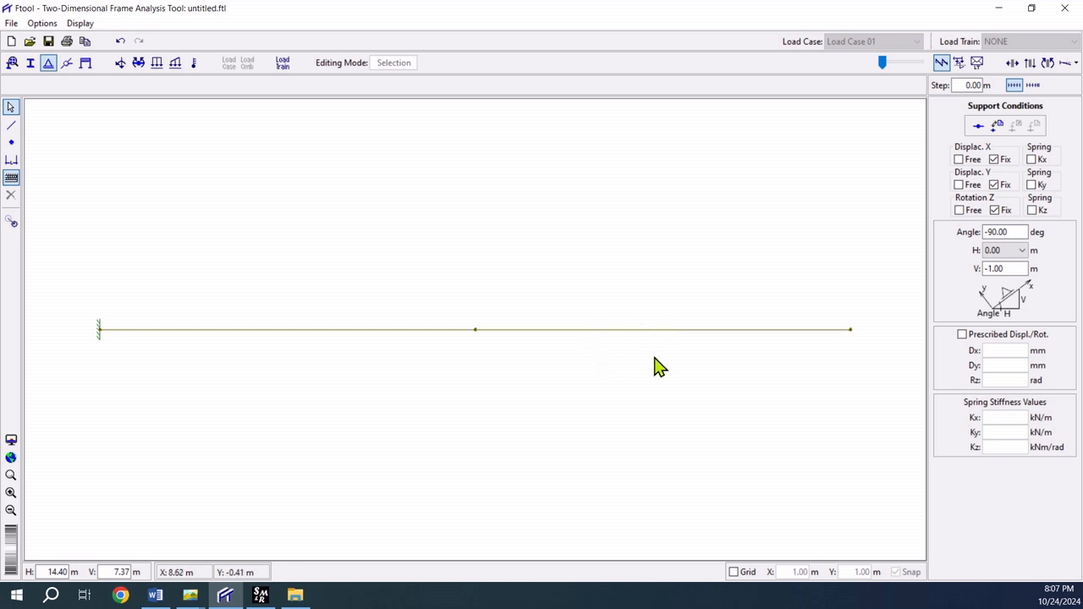
# Reset the support conditions to free, fix only the Y displacement and apply this roller support to the beam's right end node
pyautogui.click(980, 131)
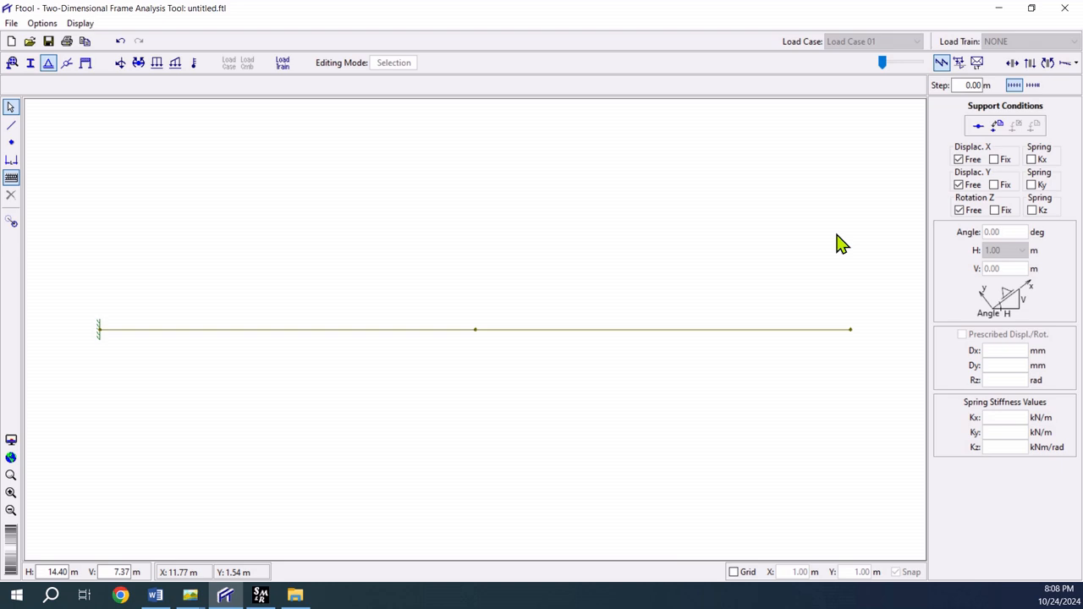
pyautogui.click(997, 185)
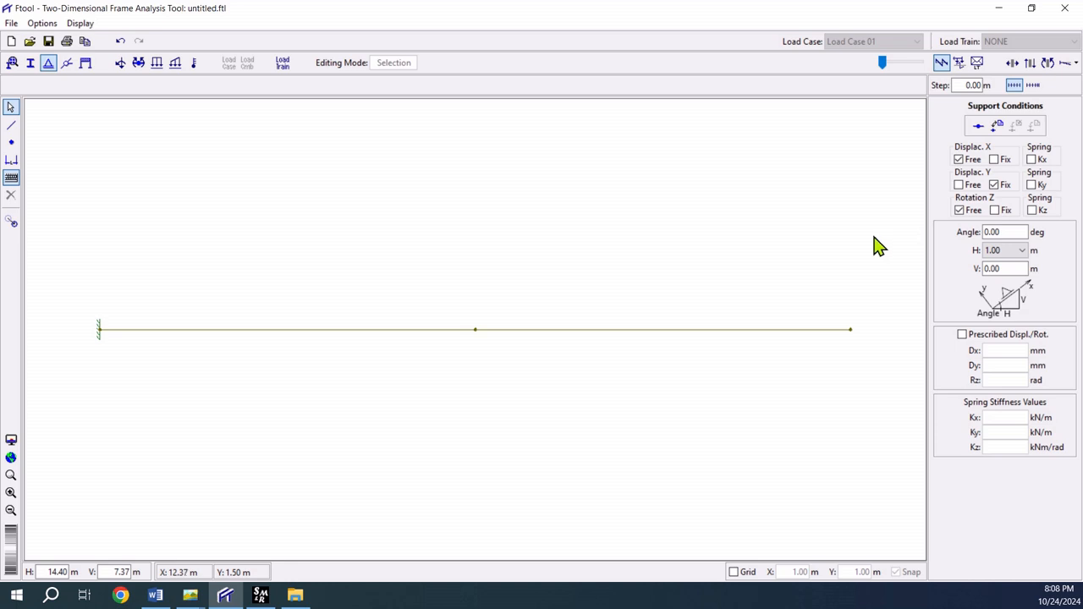
pyautogui.click(852, 331)
pyautogui.click(1035, 126)
# Create a new nodal load labelled Load1
pyautogui.click(121, 65)
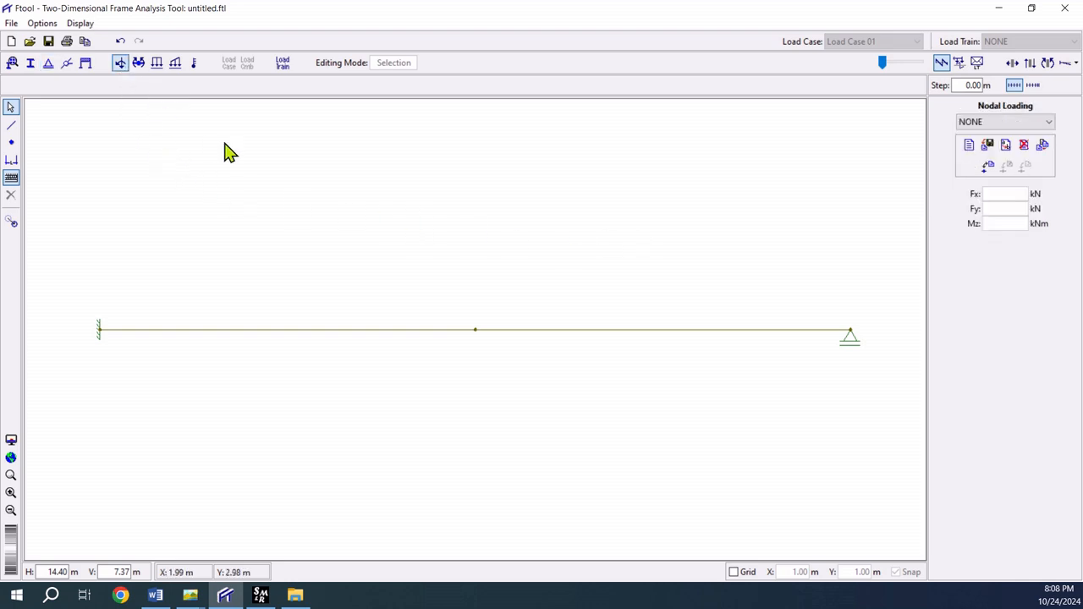
pyautogui.click(970, 145)
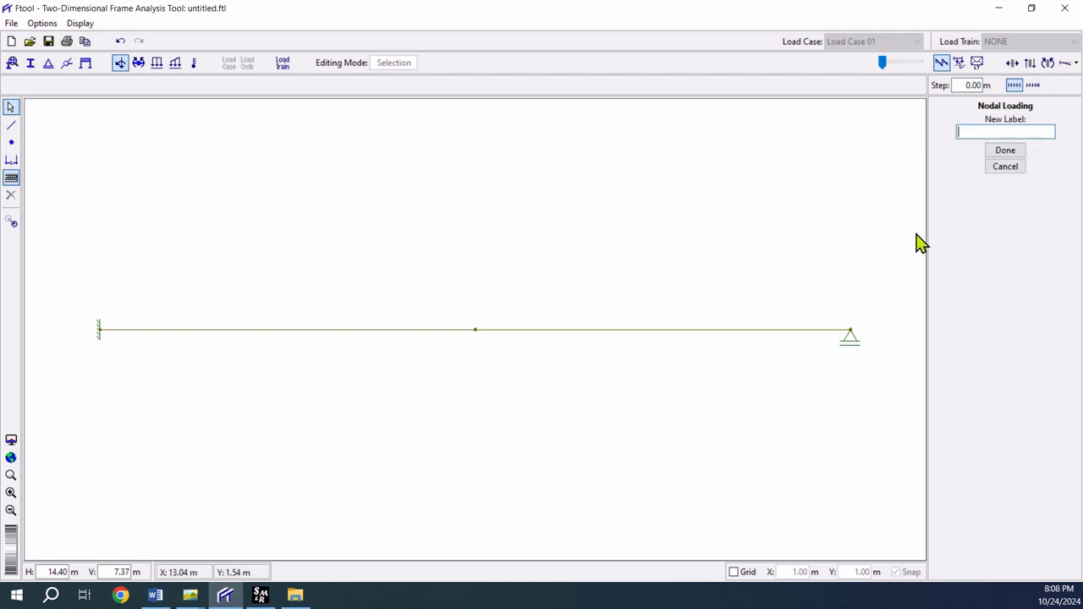
pyautogui.write('Load1')
pyautogui.click(1020, 153)
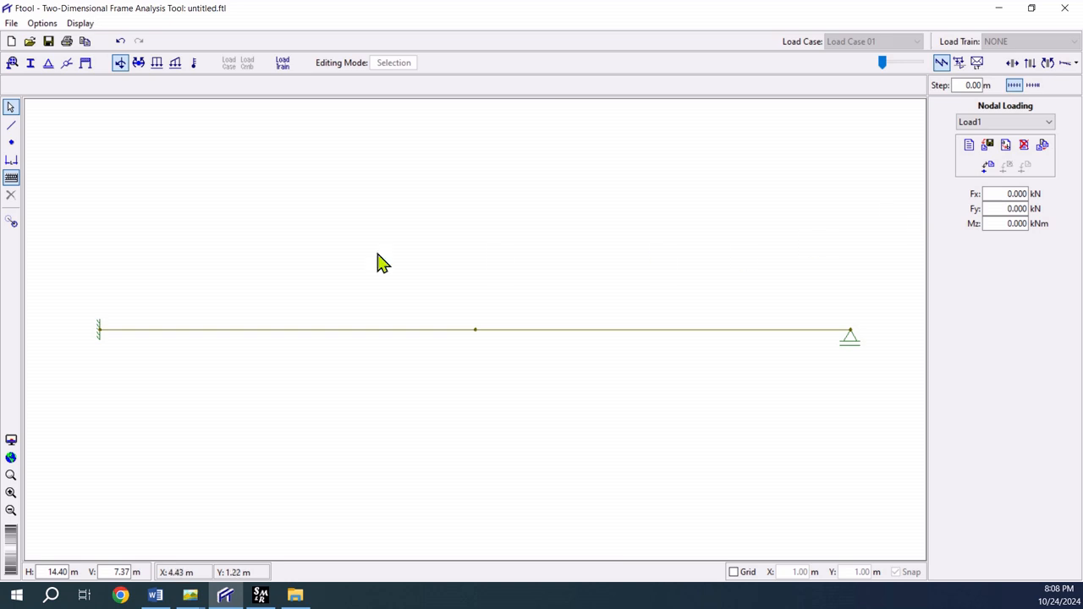
# Set the vertical force Fy of Load1 to -50 kN and apply it to the beam's midspan node
pyautogui.hotkey('alt', 'Tab')
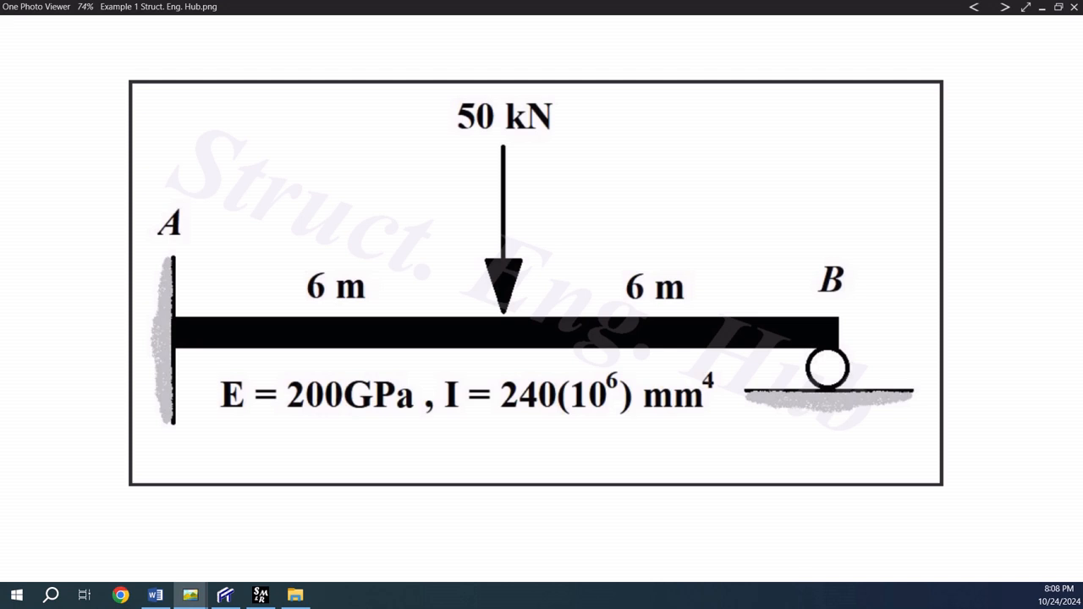
pyautogui.hotkey('alt', 'Tab')
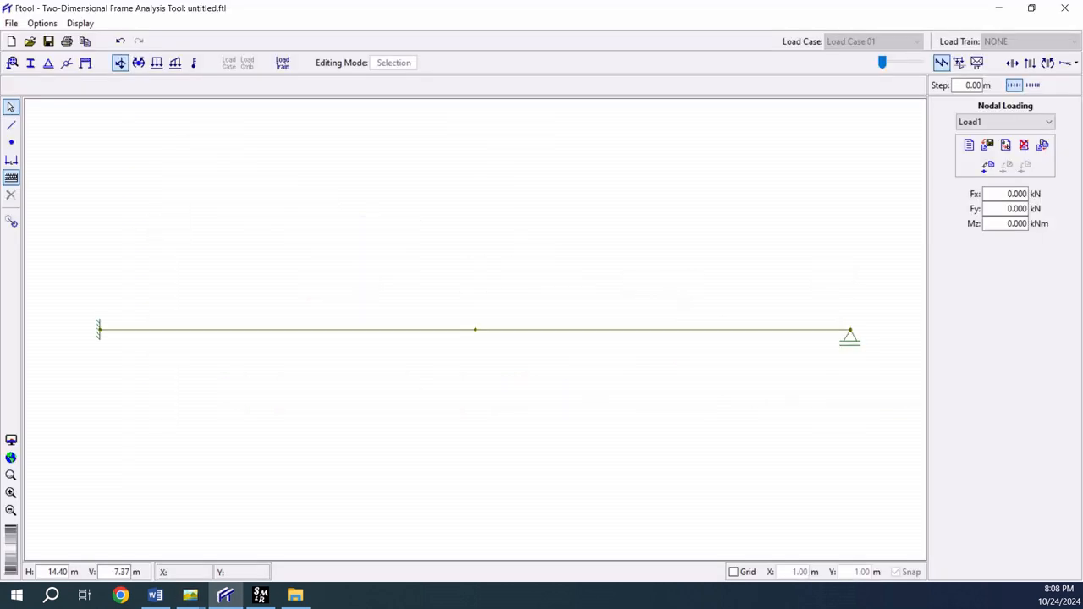
pyautogui.doubleClick(997, 206)
pyautogui.write('-50')
pyautogui.click(476, 331)
pyautogui.click(1025, 167)
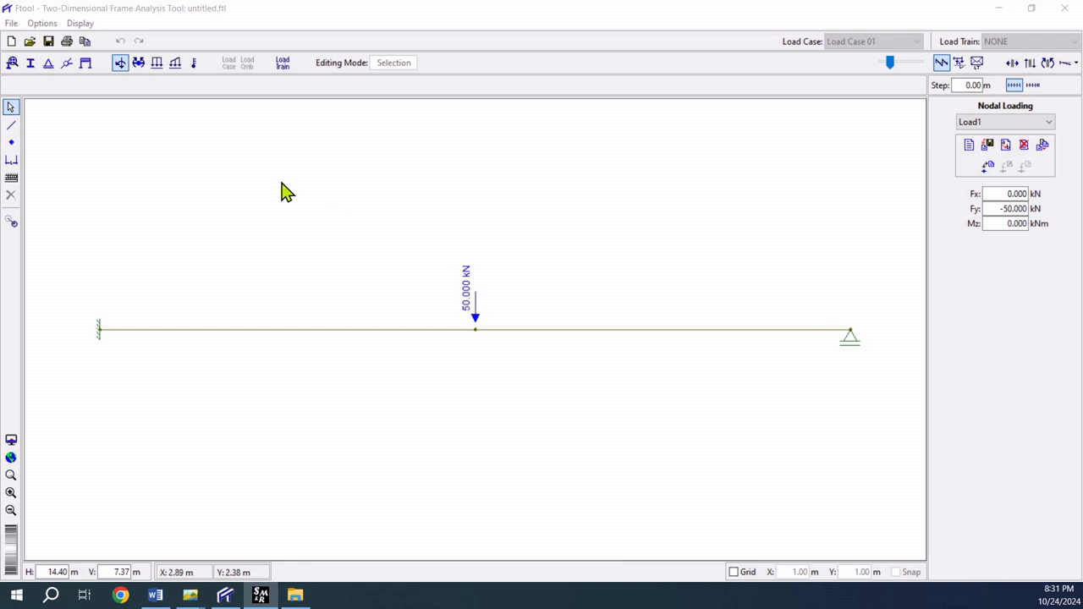
# Save the model as Example 1 on the KINGSTON (F:) drive, replacing the existing file
pyautogui.click(11, 22)
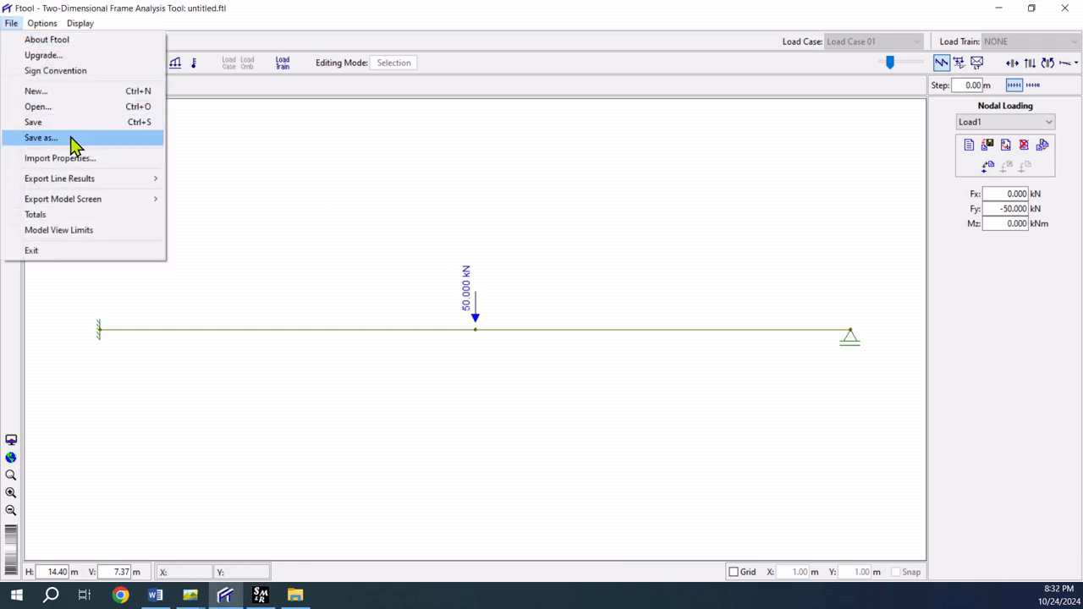
pyautogui.click(68, 137)
pyautogui.click(222, 191)
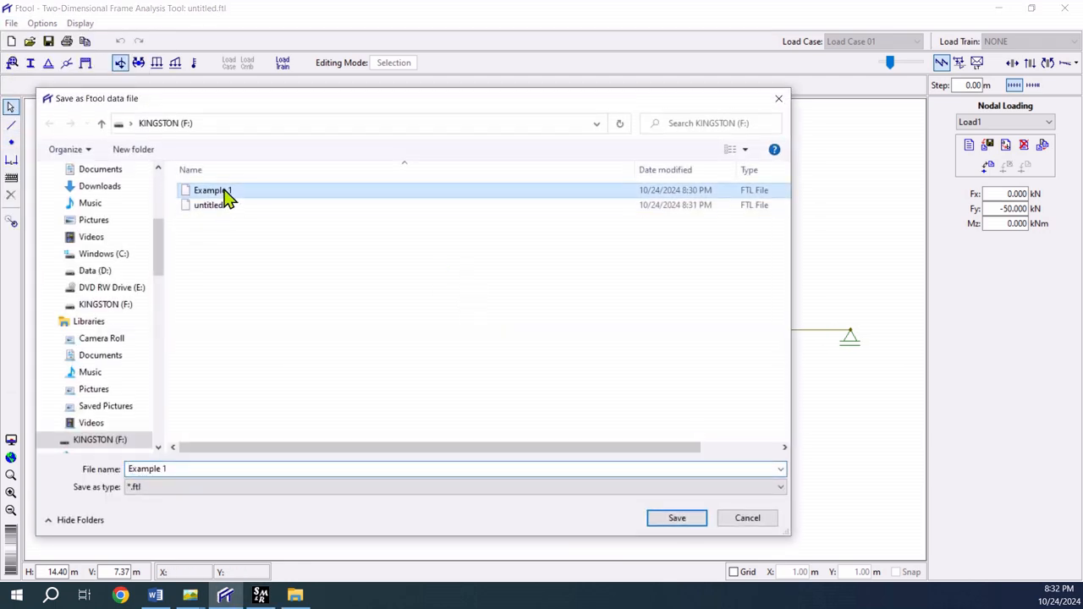
pyautogui.click(681, 518)
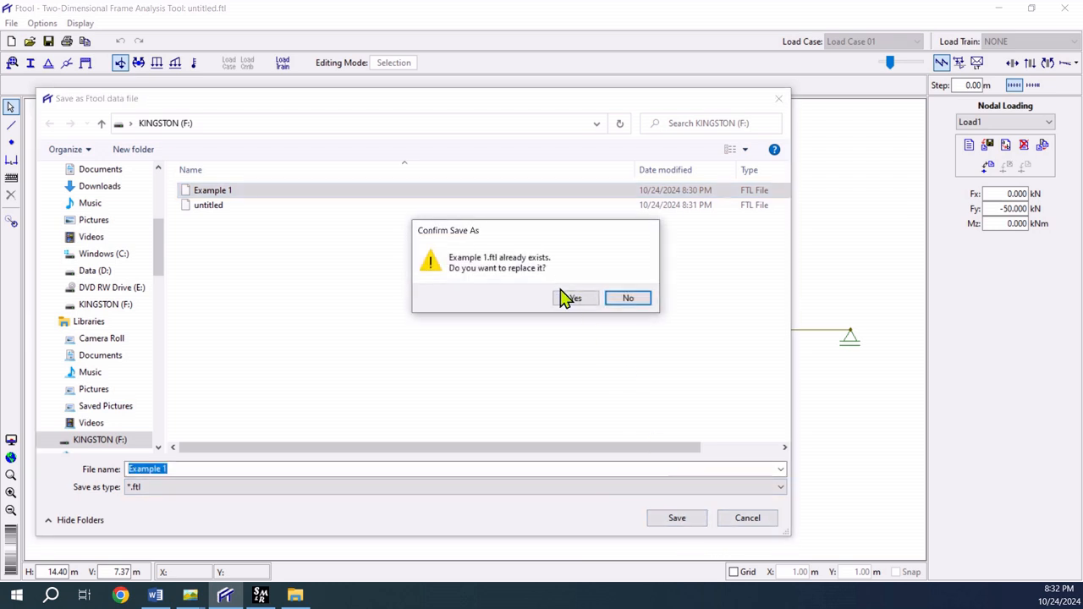
pyautogui.click(567, 298)
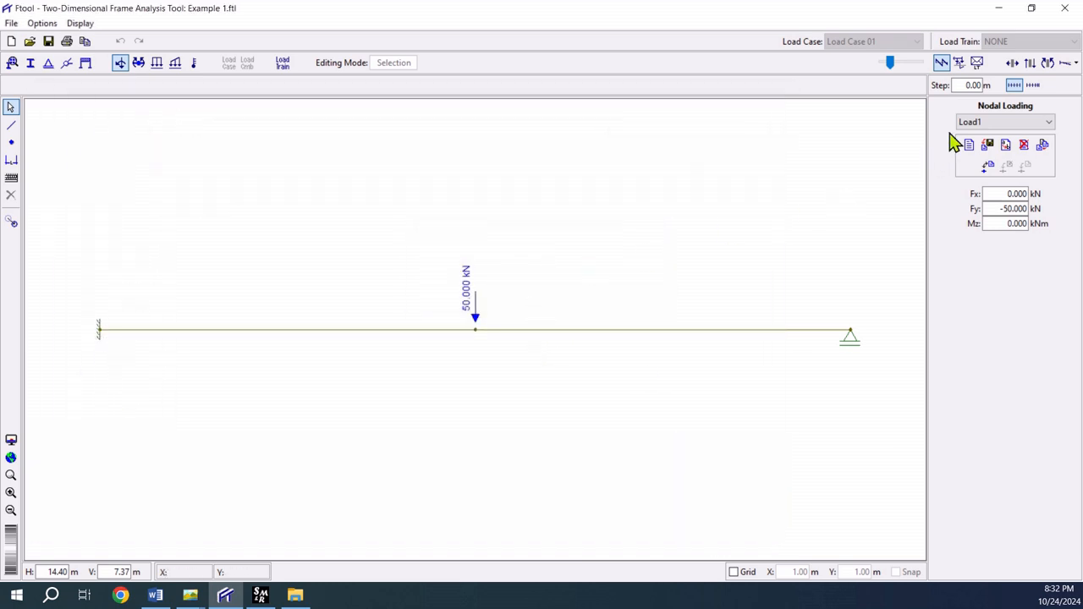
# Display the beam's axial force diagram and check it against the loading in the problem sketch
pyautogui.click(1013, 67)
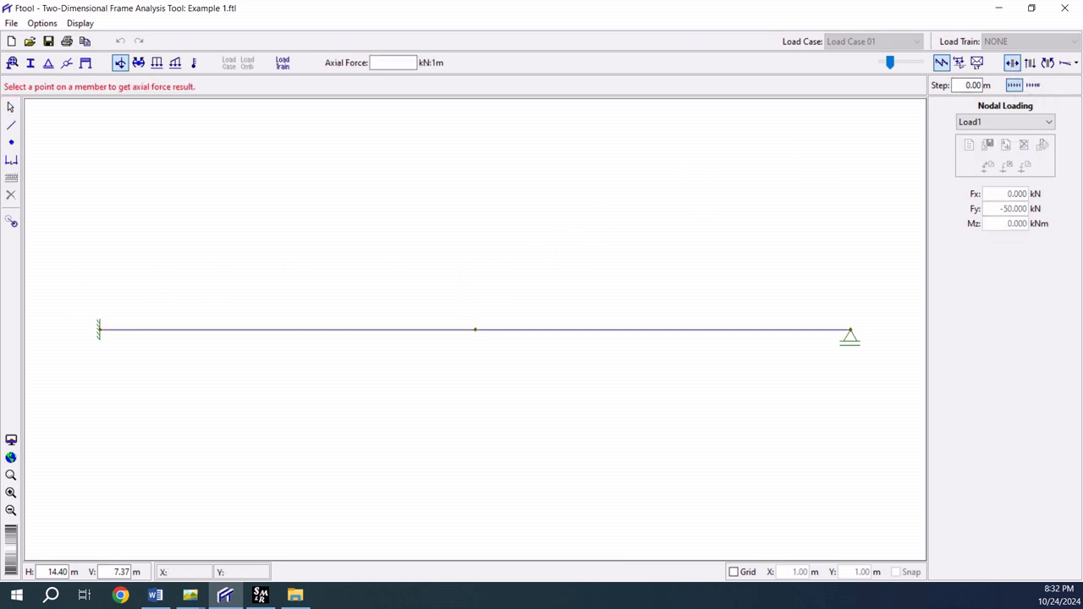
pyautogui.hotkey('alt', 'Tab')
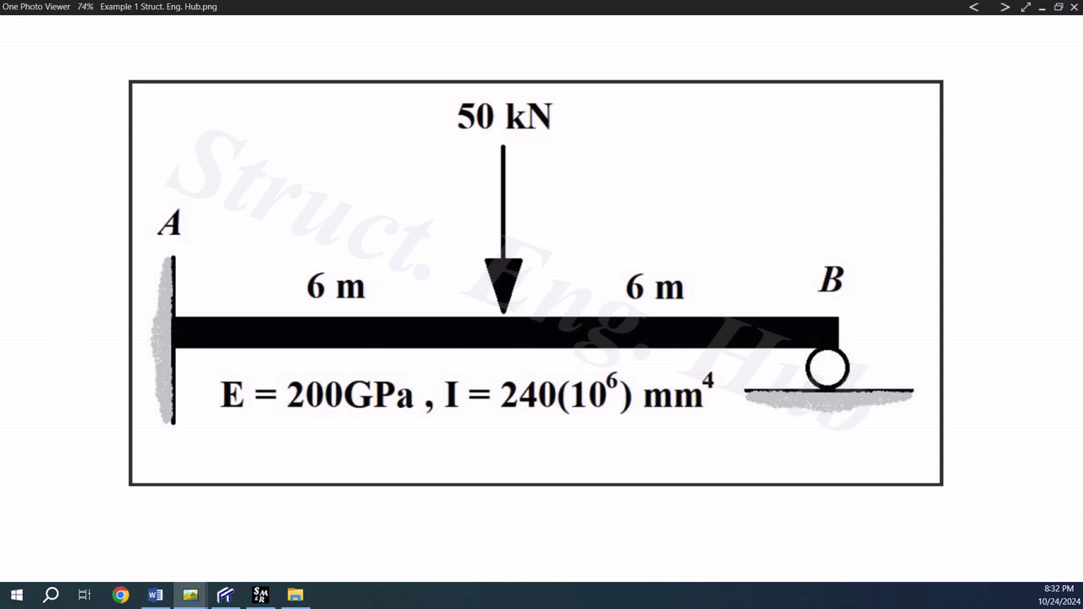
pyautogui.hotkey('alt', 'Tab')
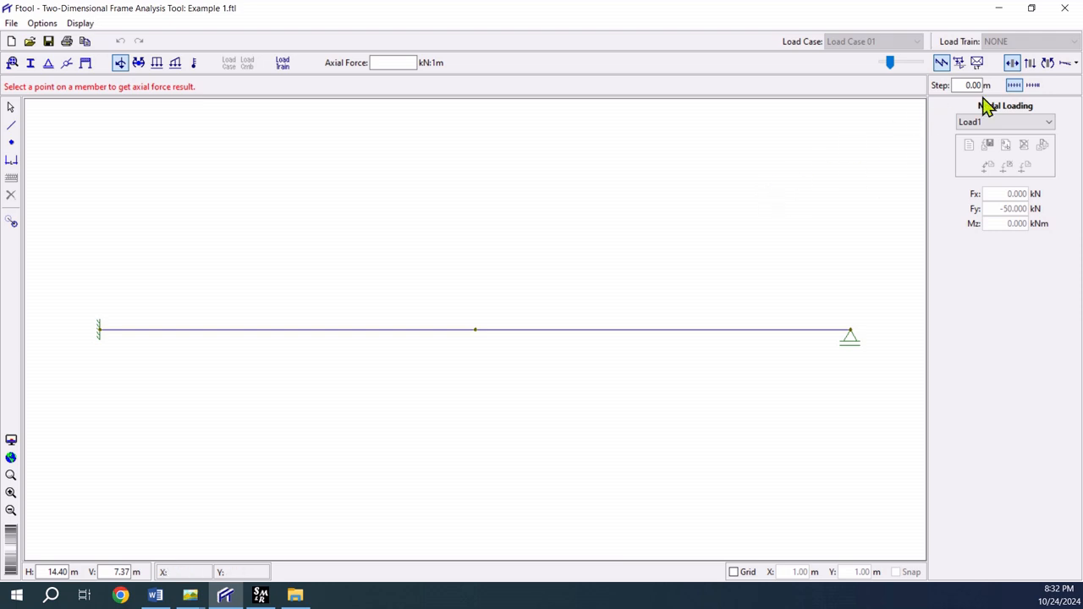
# Display the support reactions with their values and compare the roller reaction with the handwritten moment area solution
pyautogui.click(76, 23)
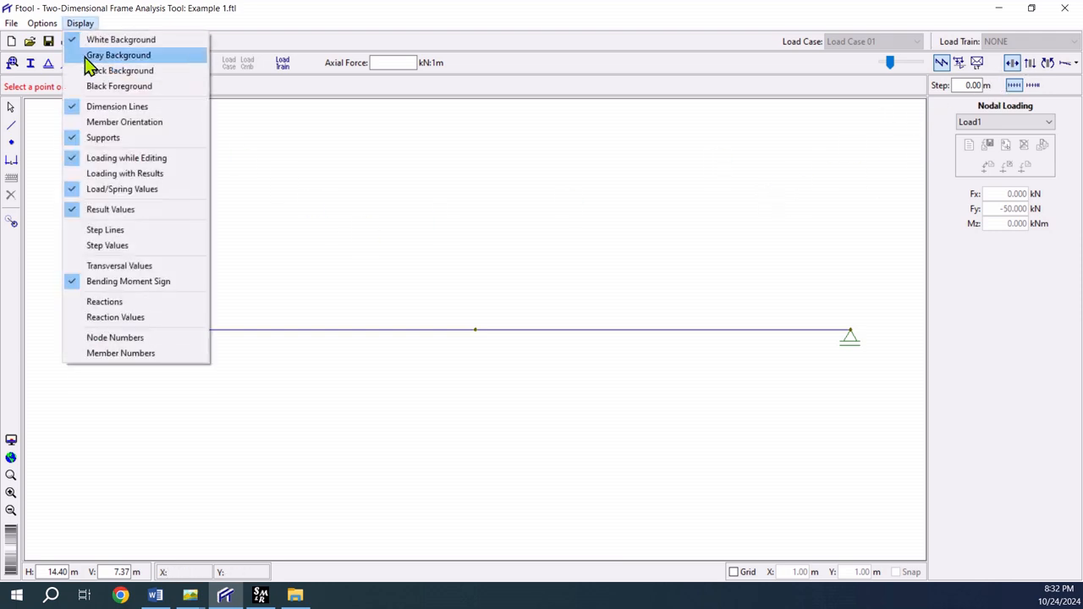
pyautogui.click(104, 318)
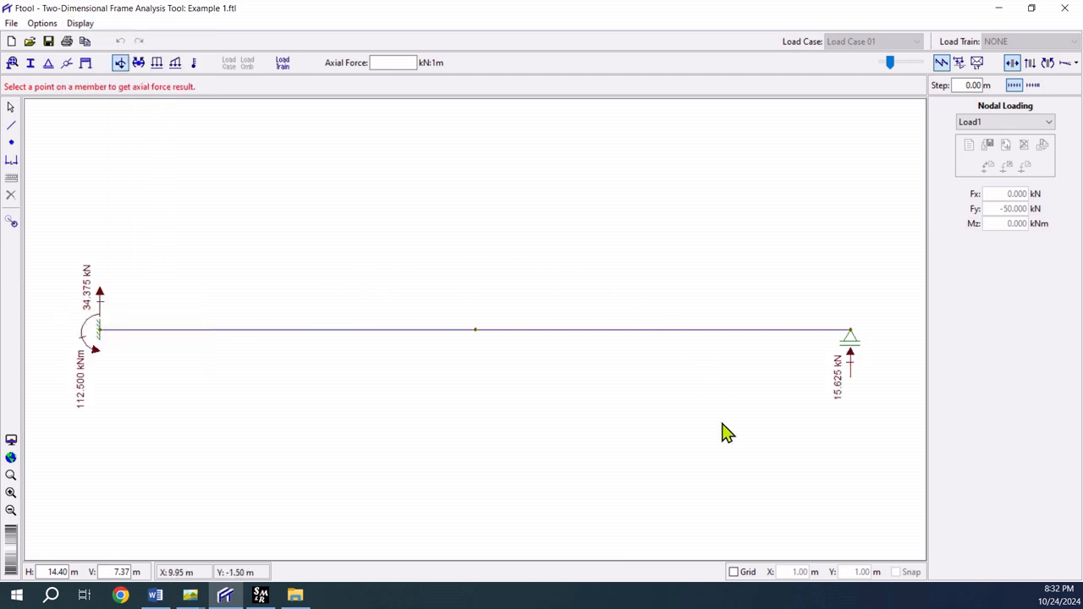
pyautogui.hotkey('alt', 'Tab')
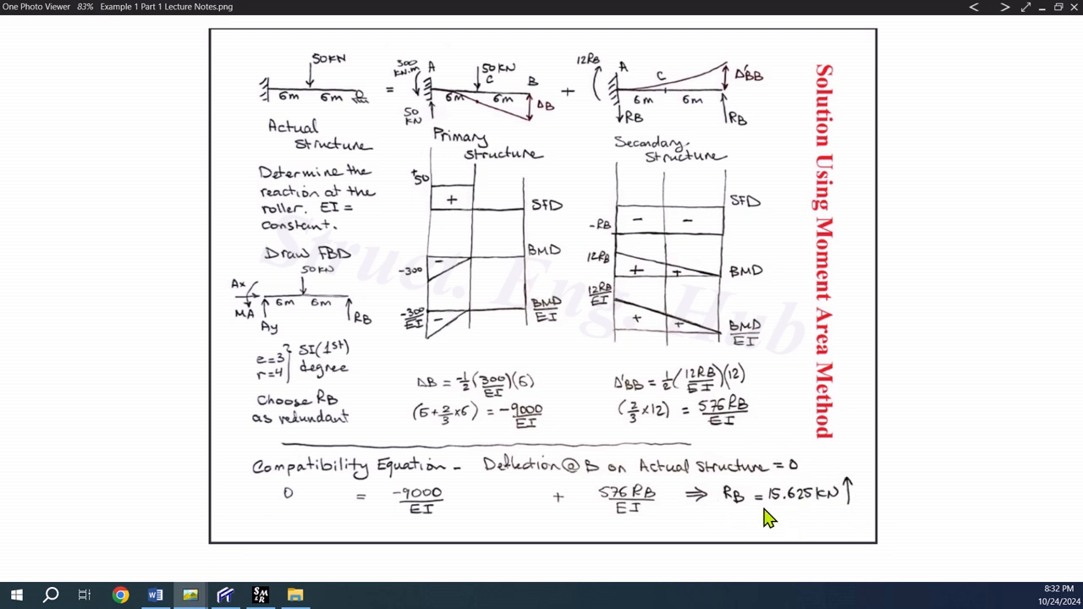
pyautogui.hotkey('alt', 'Tab')
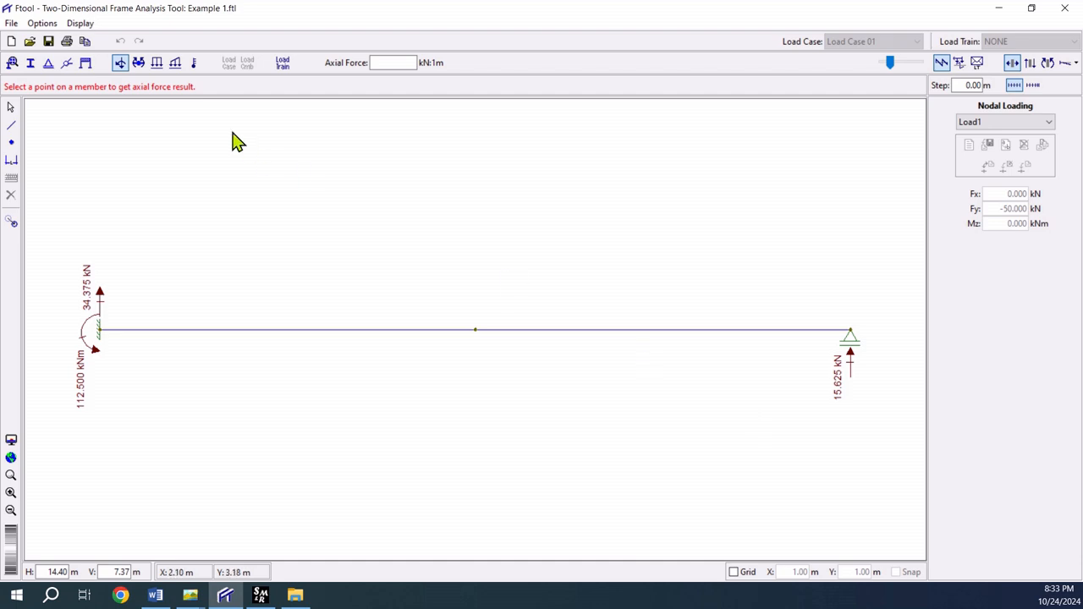
# View the beam's shear force and bending moment diagrams with the support reactions hidden
pyautogui.click(80, 23)
pyautogui.click(104, 302)
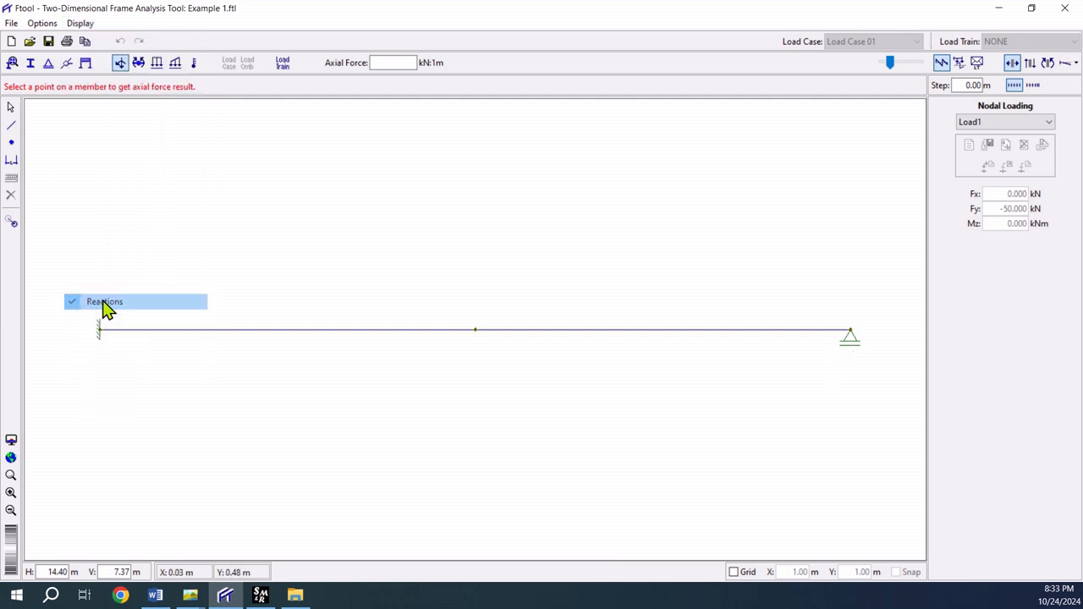
pyautogui.click(1030, 64)
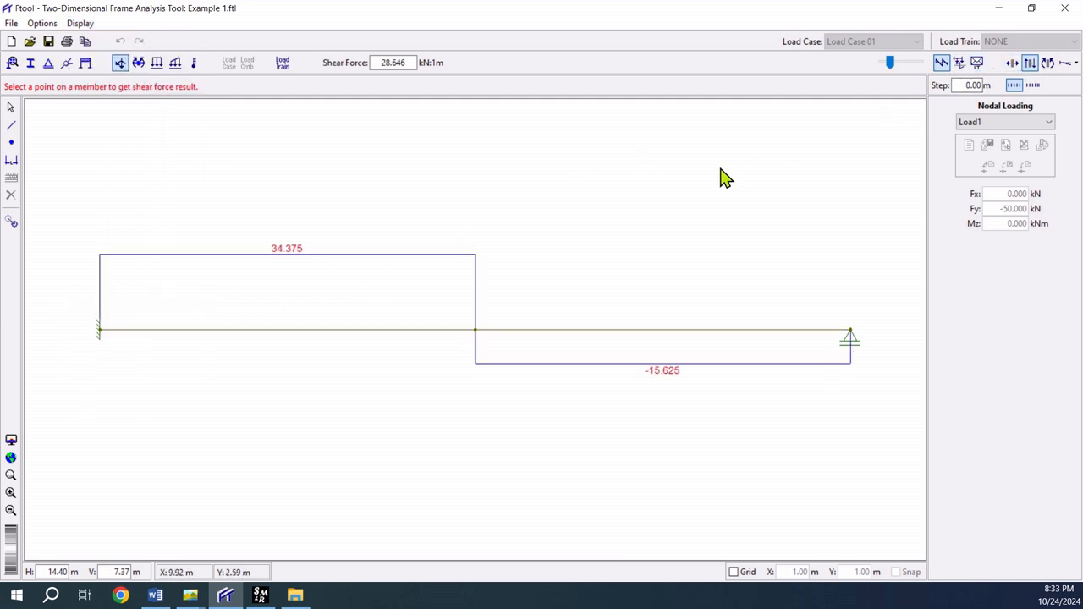
pyautogui.click(1048, 63)
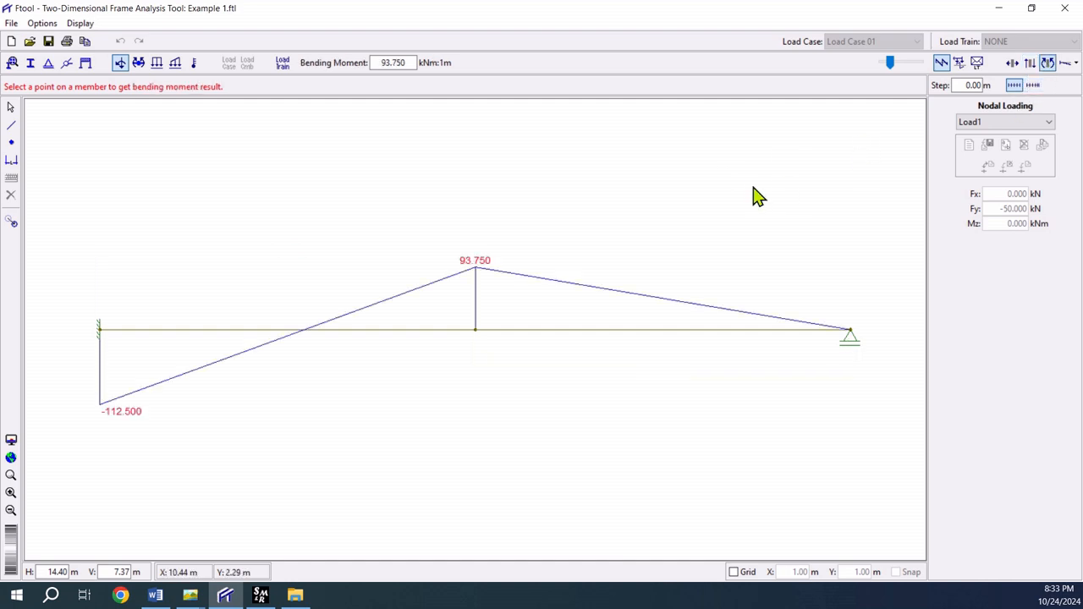
# Display the deformed shape without values and query the displacement at the beam's midspan node
pyautogui.click(1077, 64)
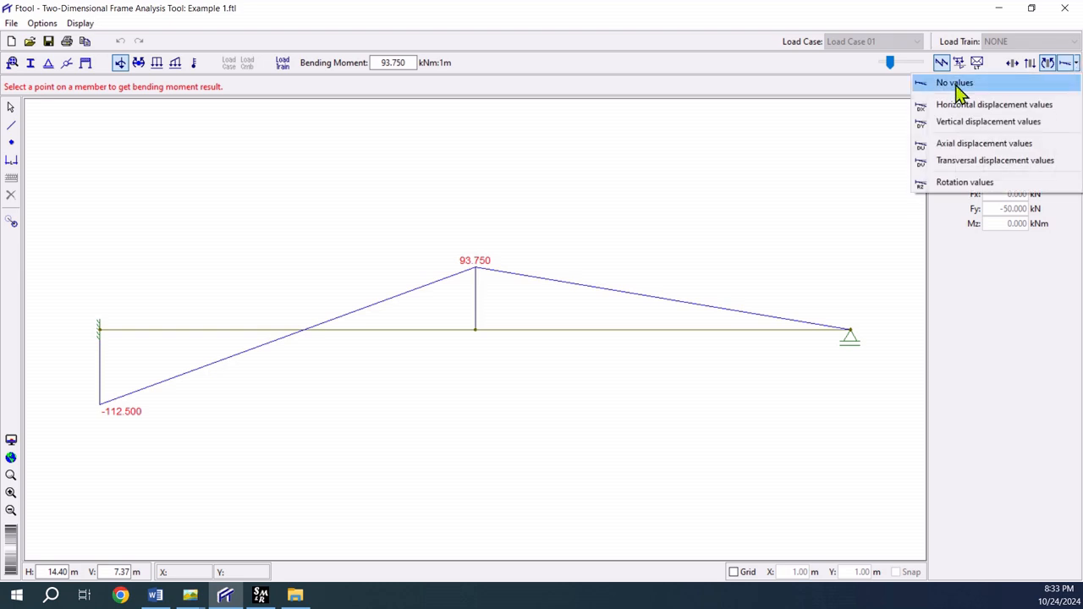
pyautogui.click(956, 84)
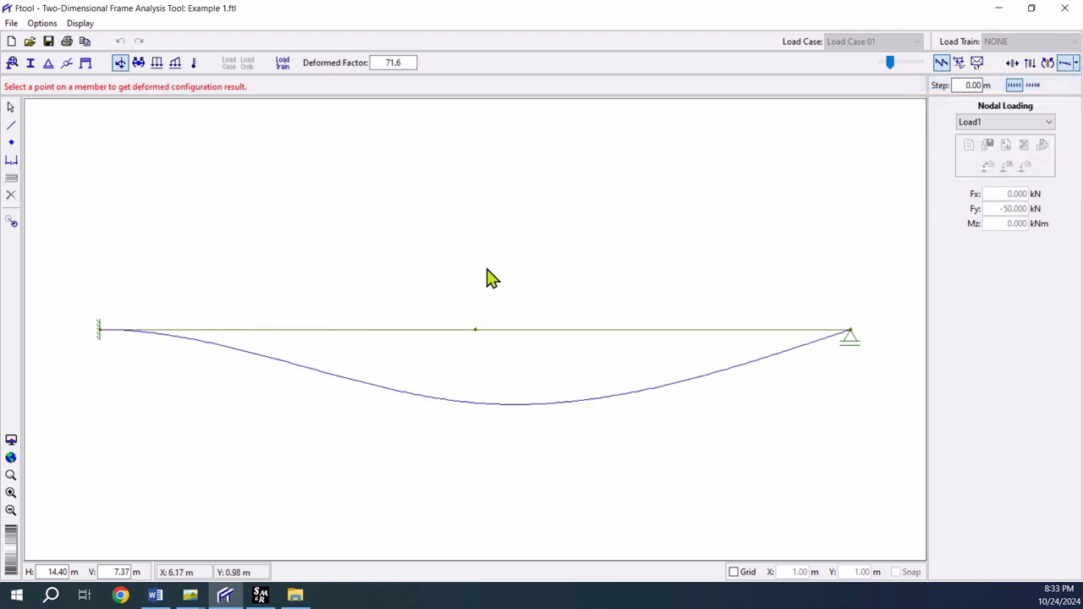
pyautogui.click(475, 331)
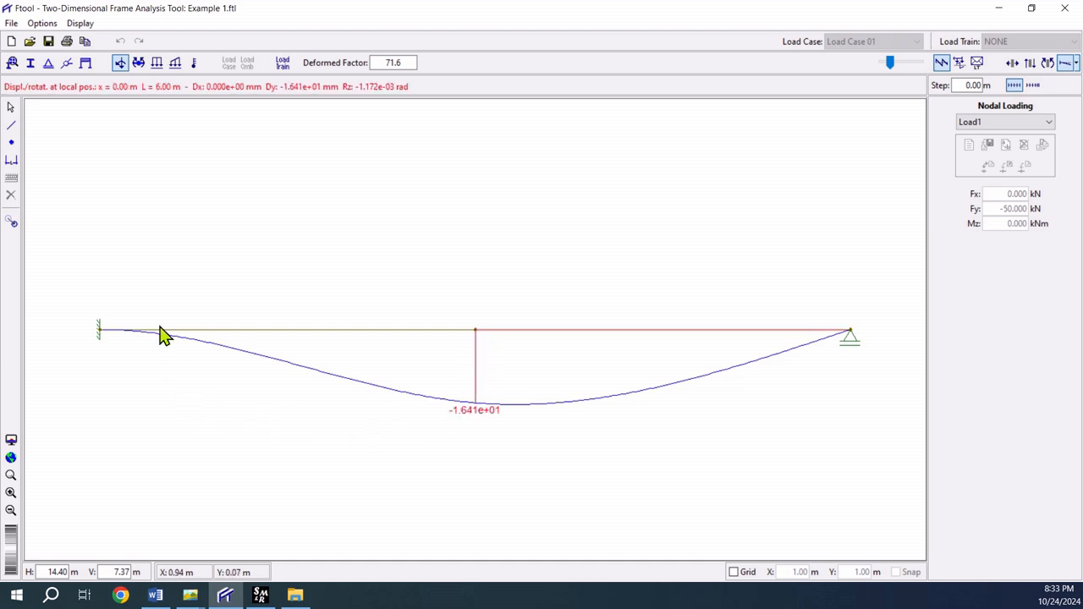
# Show the applied loading together with the results and check the beam against the handwritten lecture notes
pyautogui.click(80, 24)
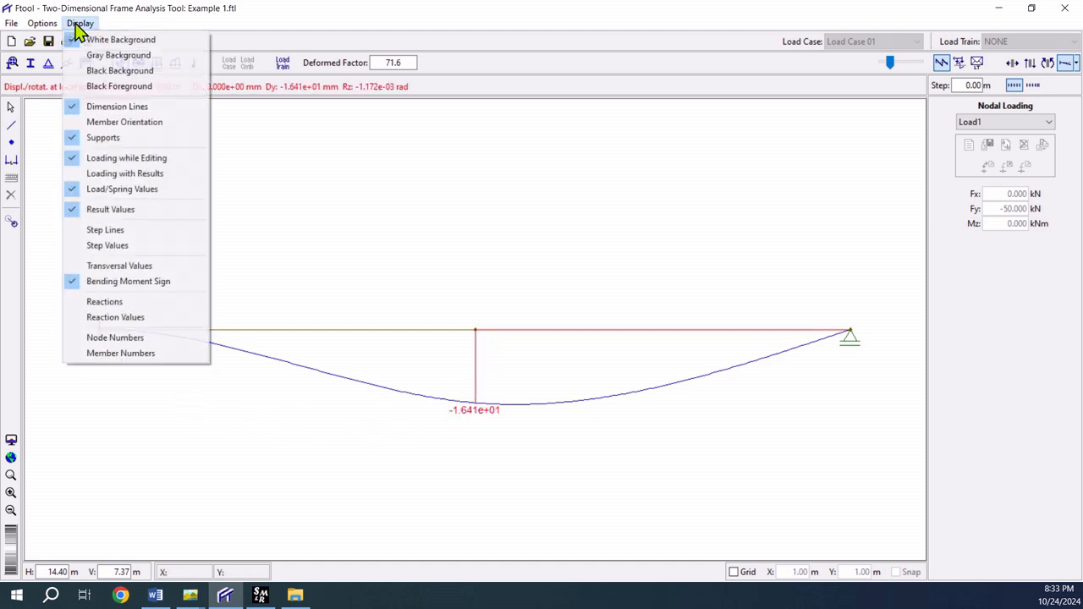
pyautogui.click(116, 174)
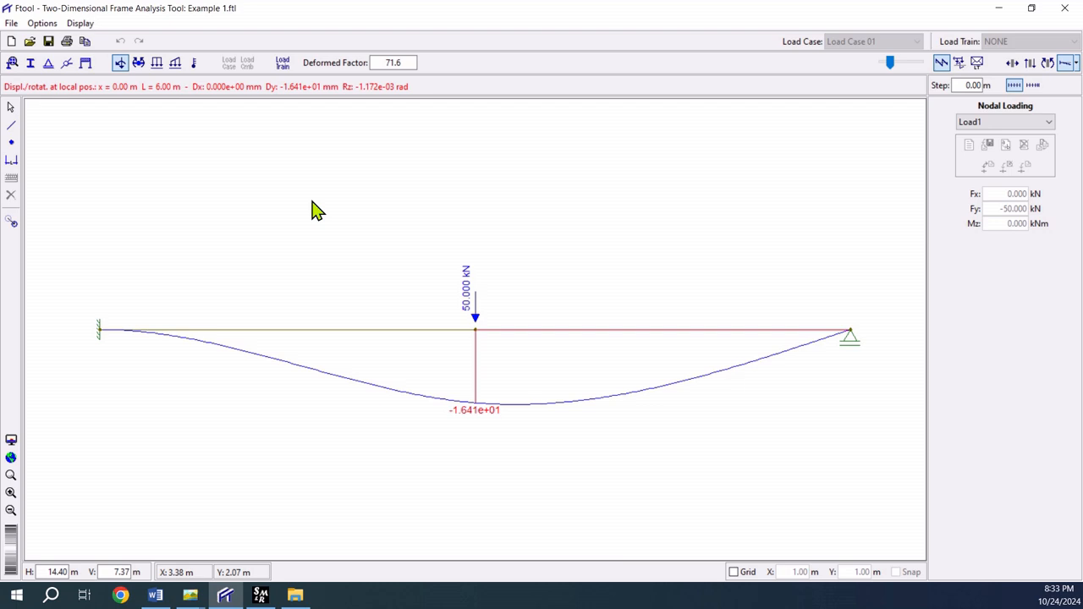
pyautogui.hotkey('alt', 'Tab')
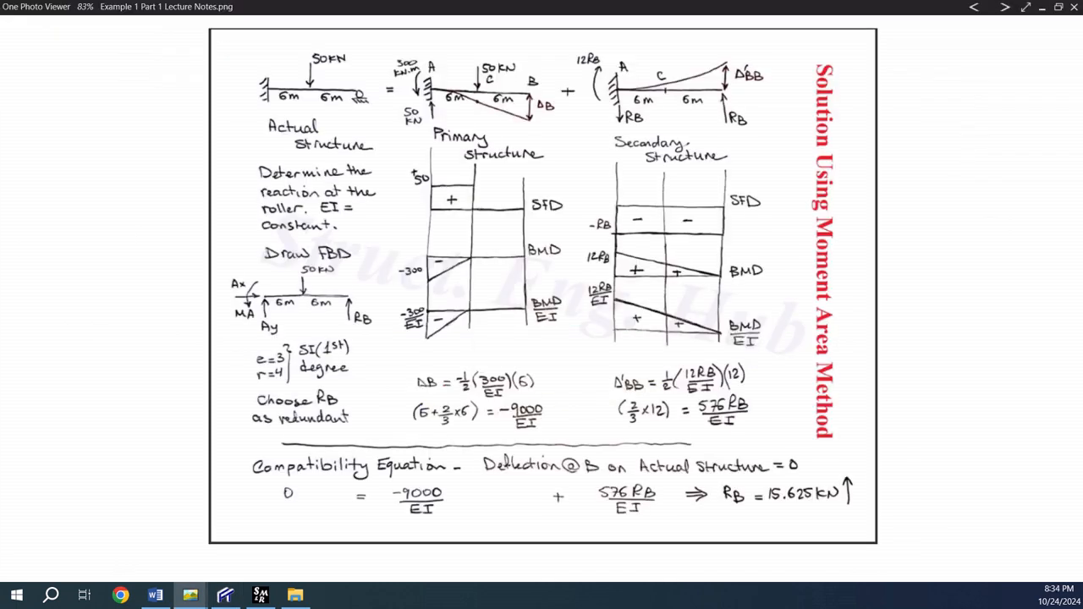
pyautogui.hotkey('alt', 'Tab')
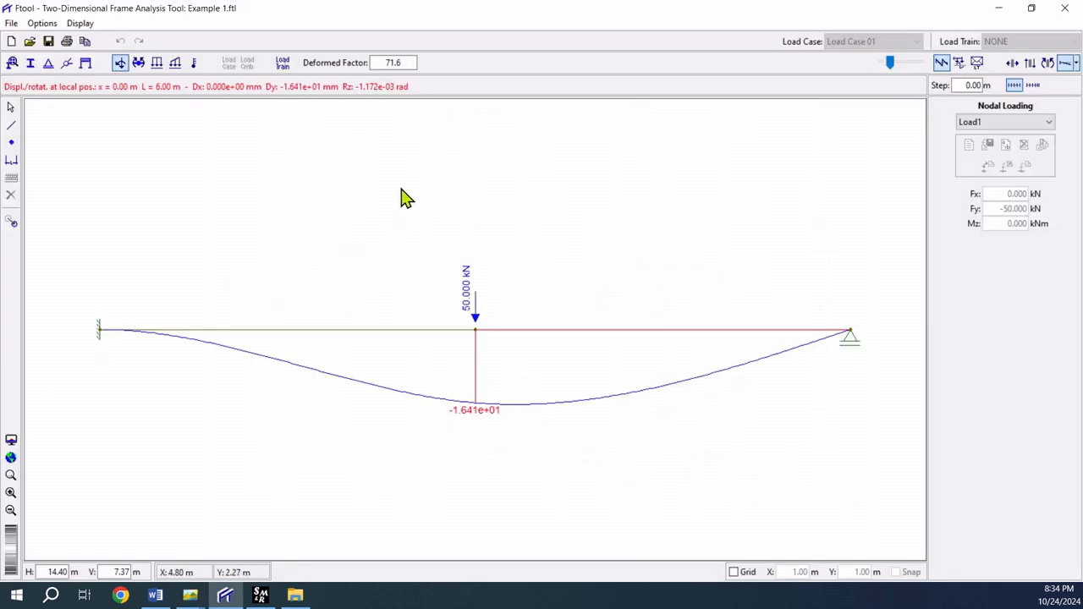